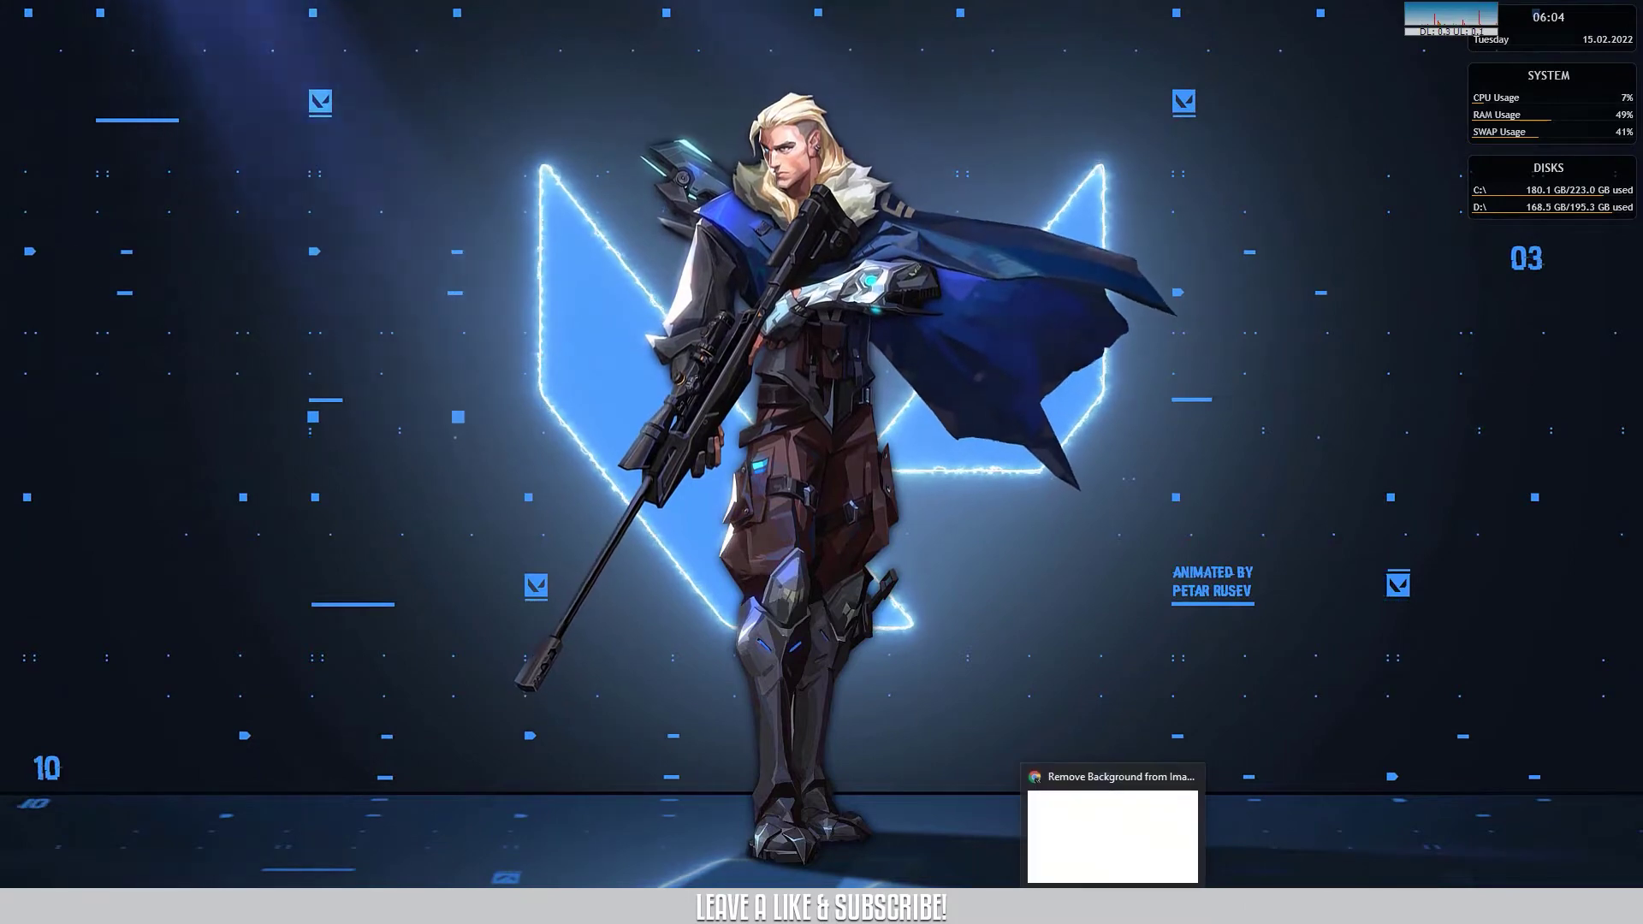
pyautogui.click(1138, 822)
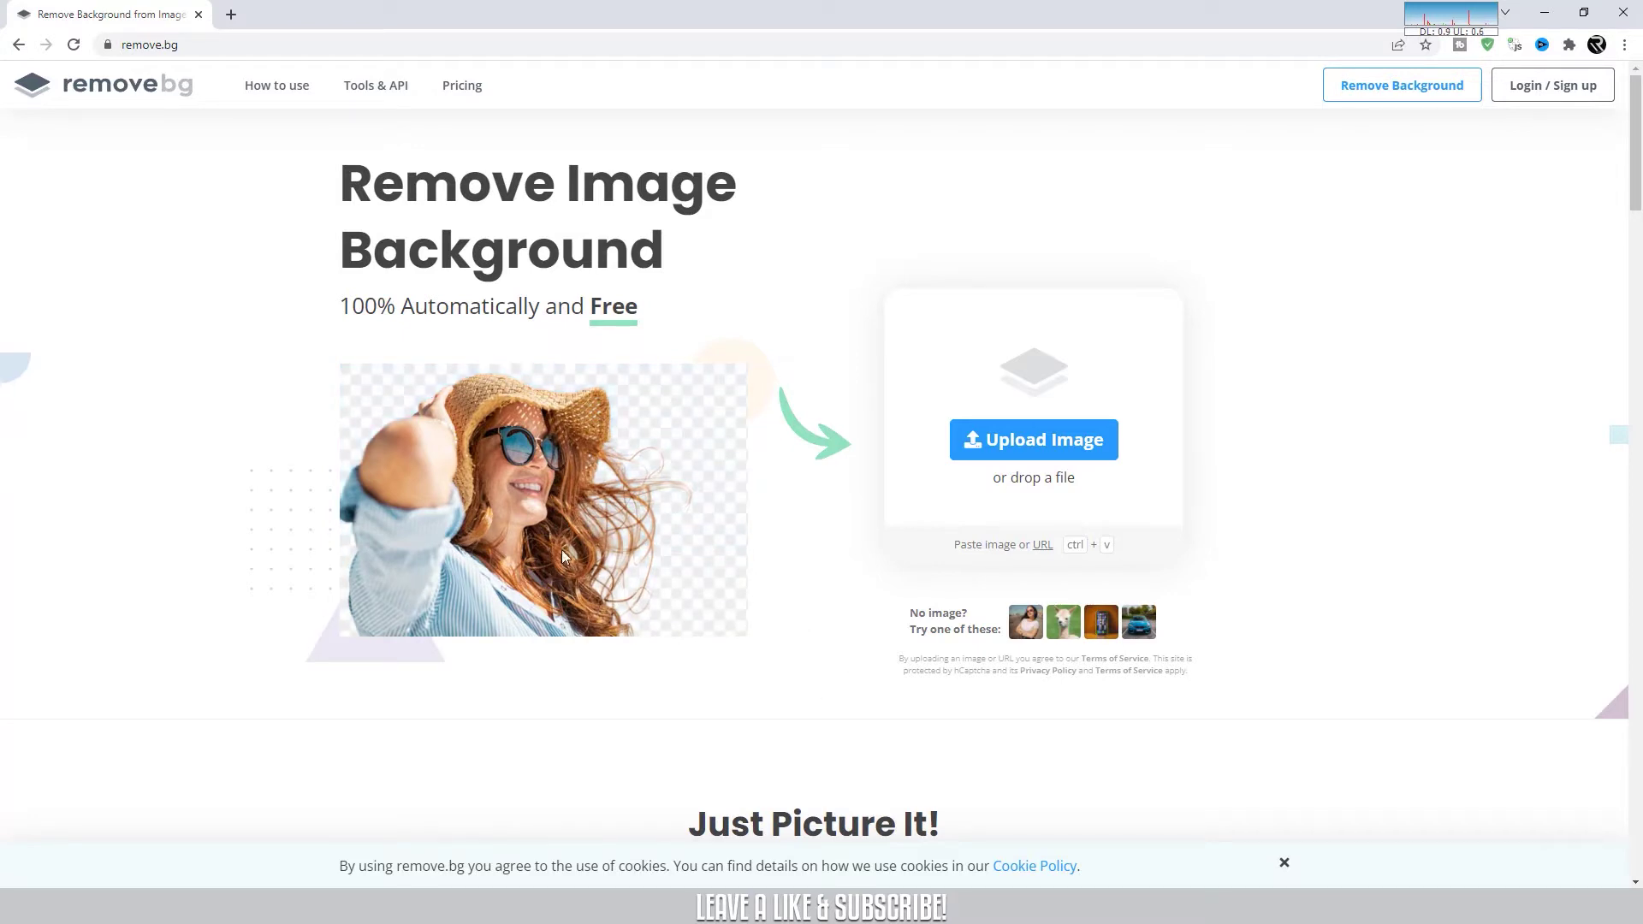
pyautogui.click(1037, 447)
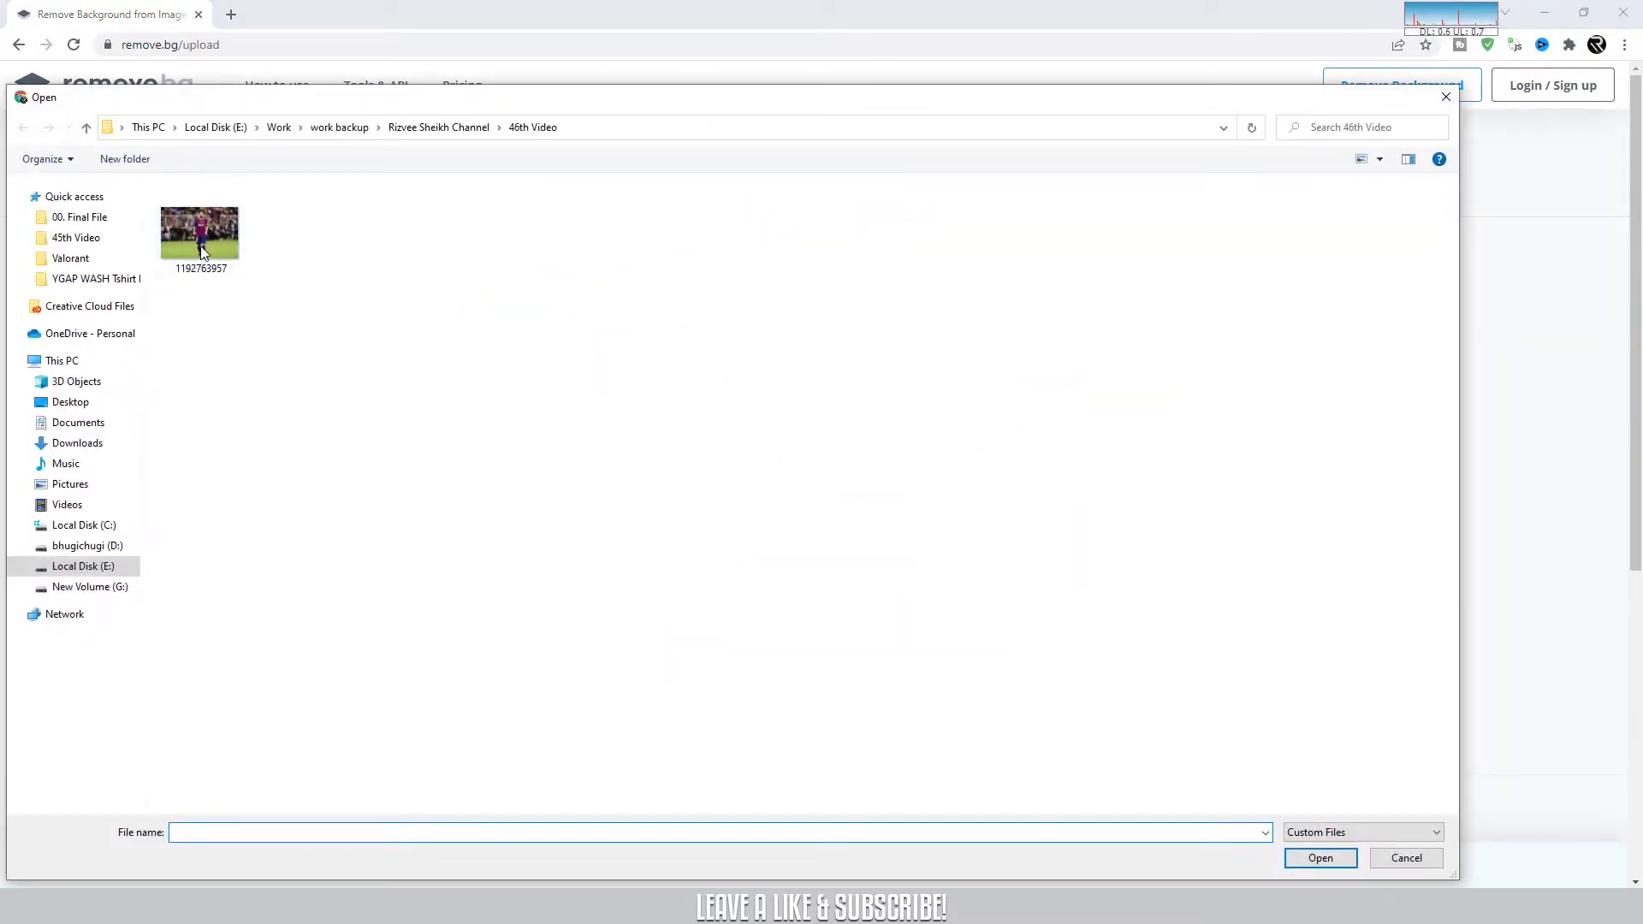
pyautogui.rightClick(681, 295)
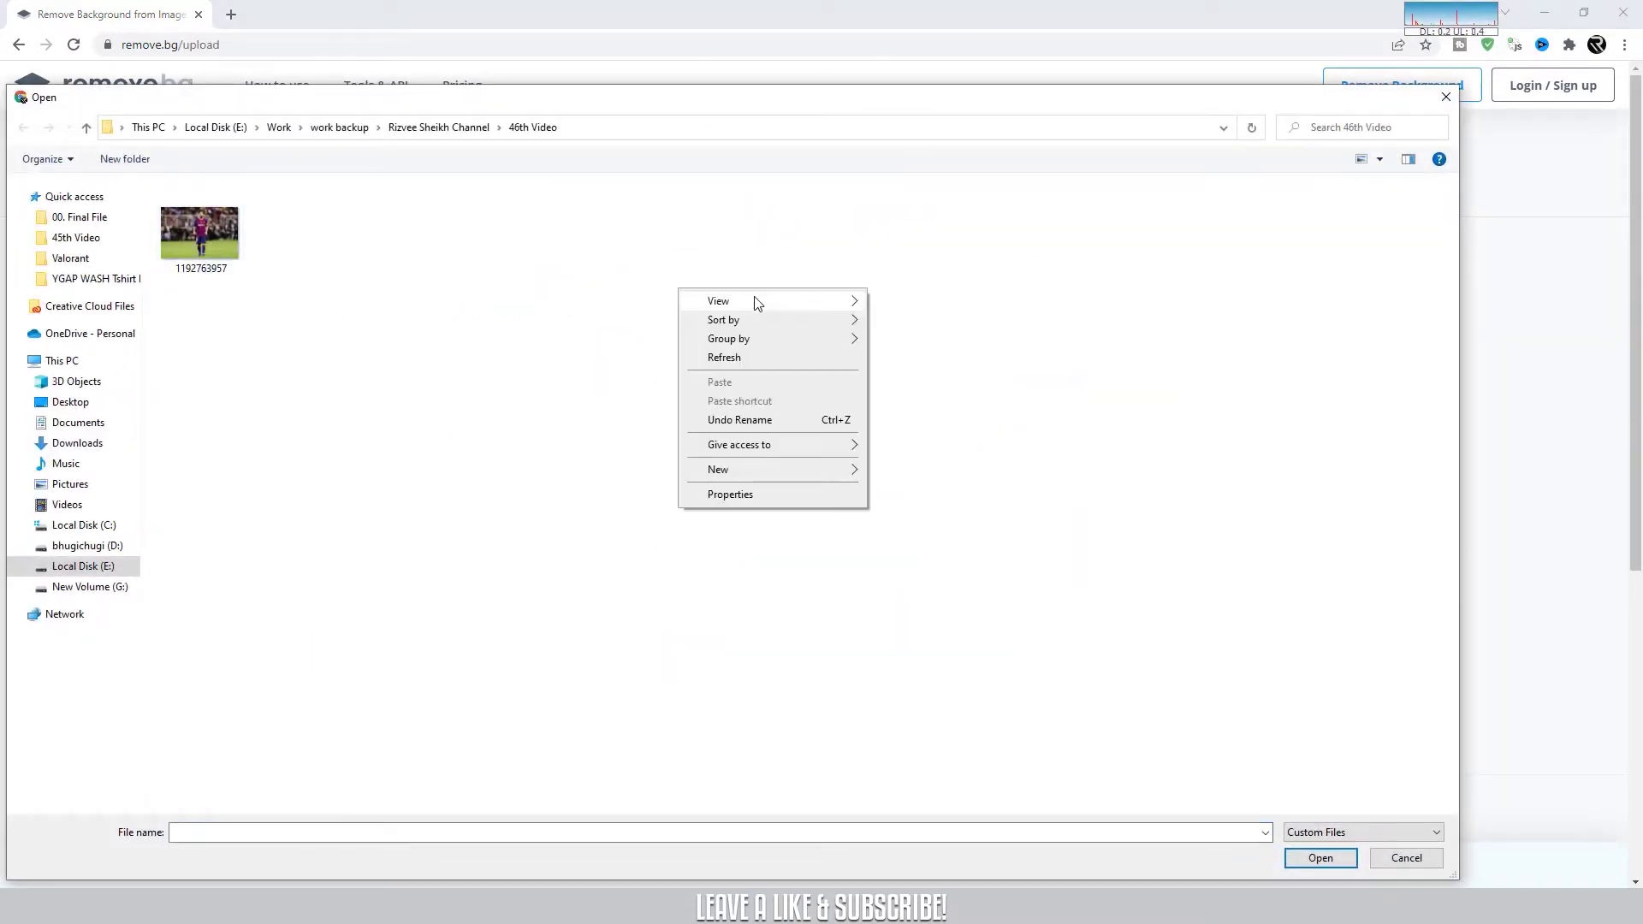
pyautogui.moveTo(753, 296)
pyautogui.click(952, 299)
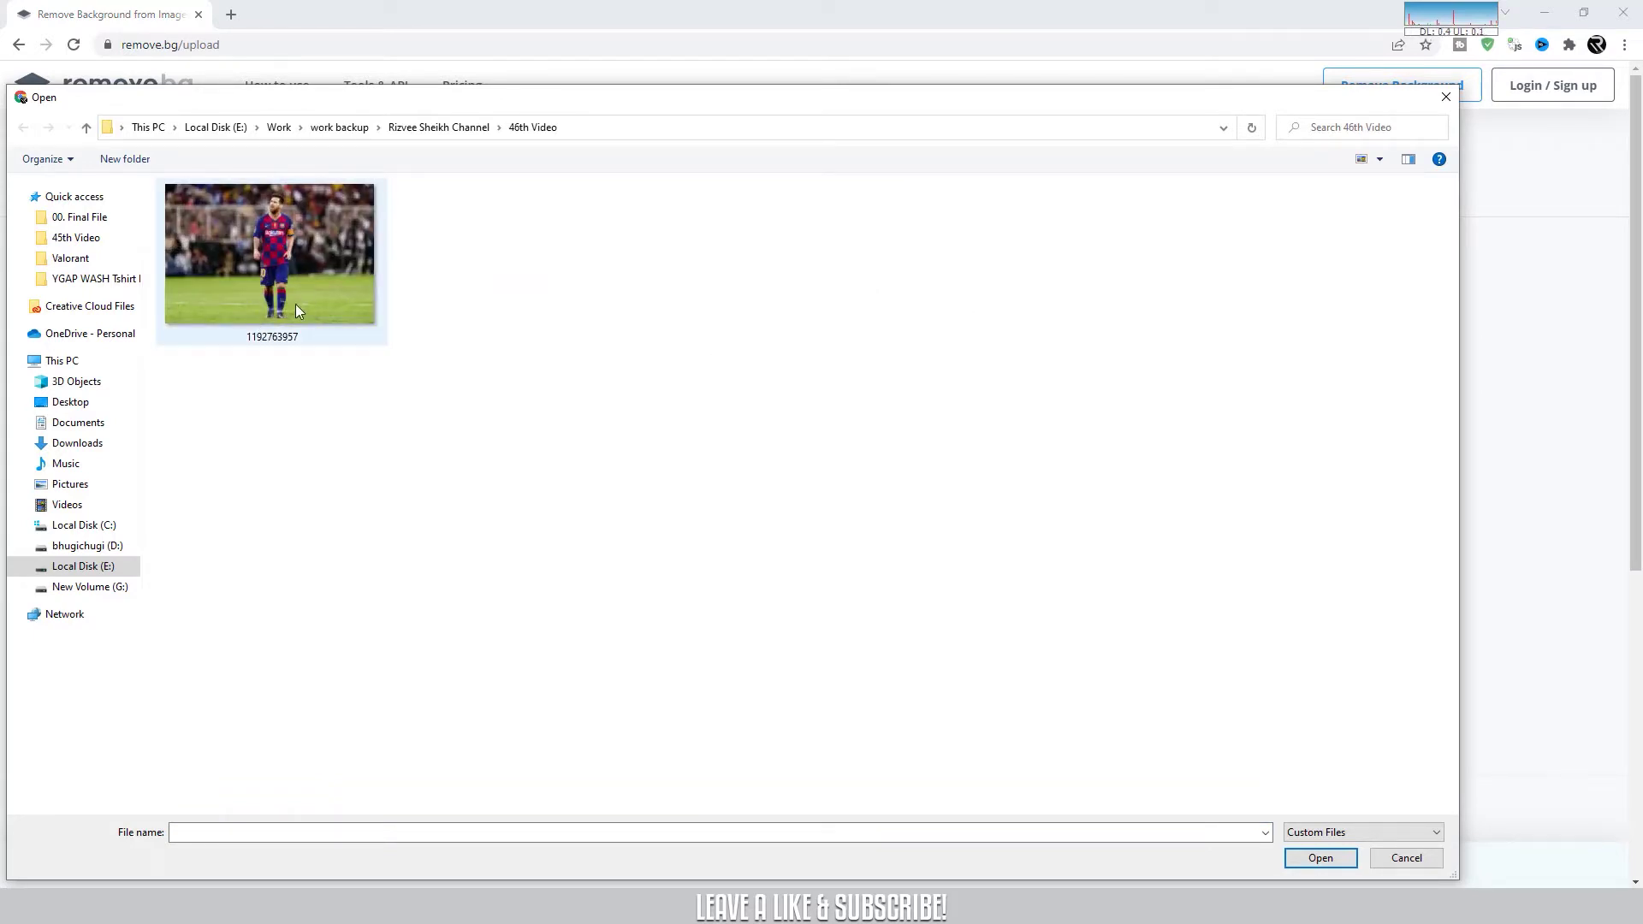
pyautogui.moveTo(296, 304)
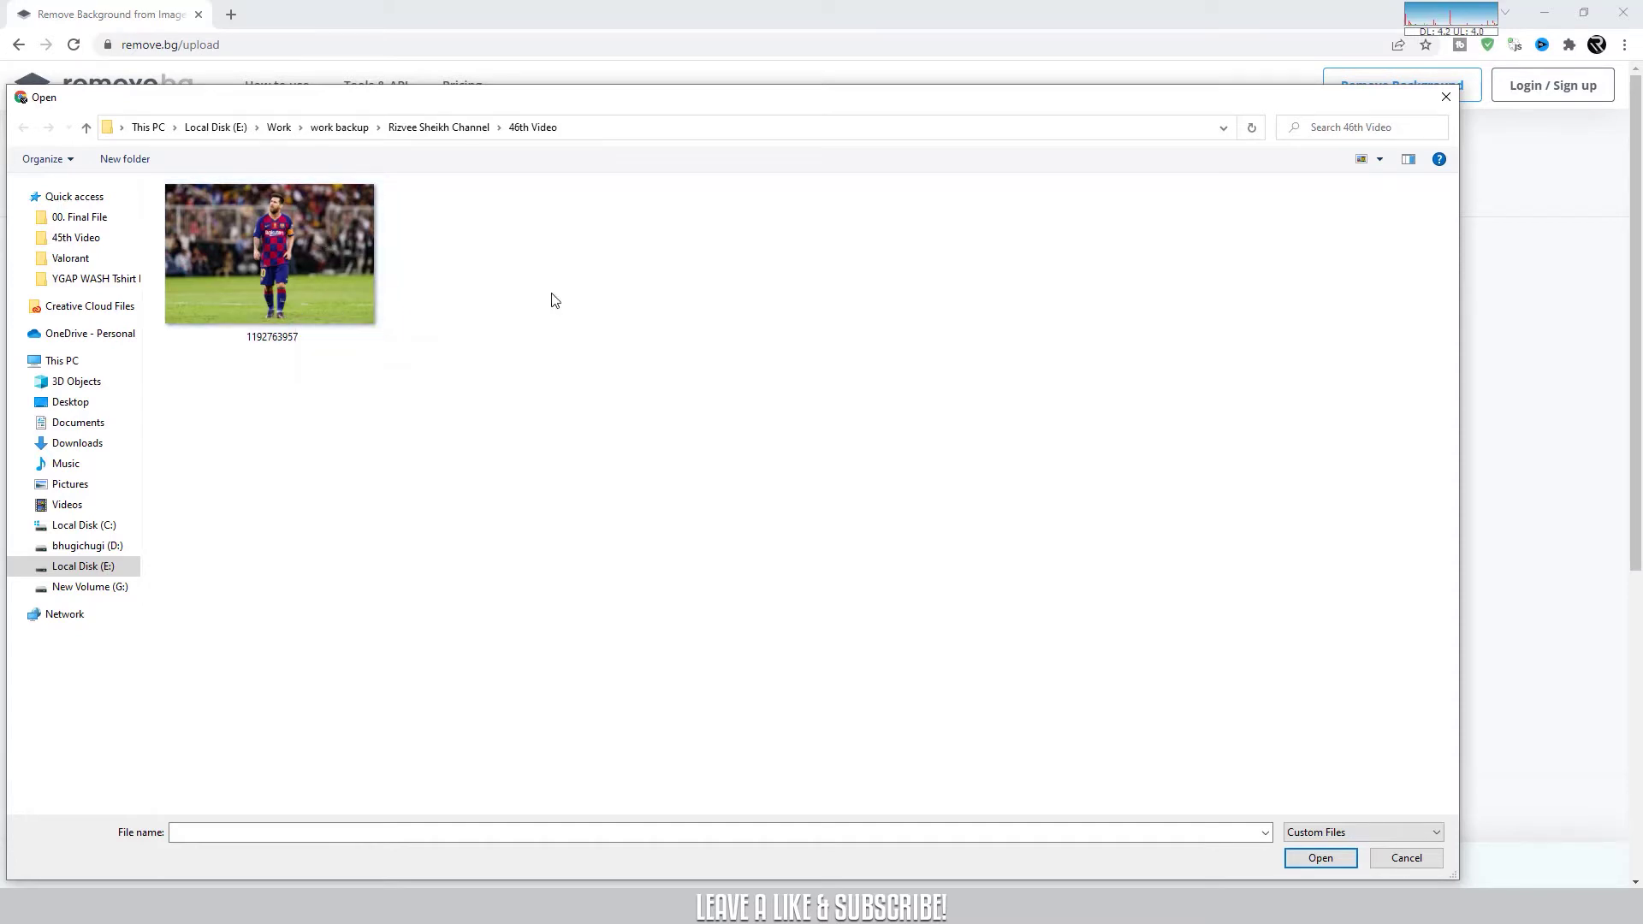
pyautogui.click(282, 273)
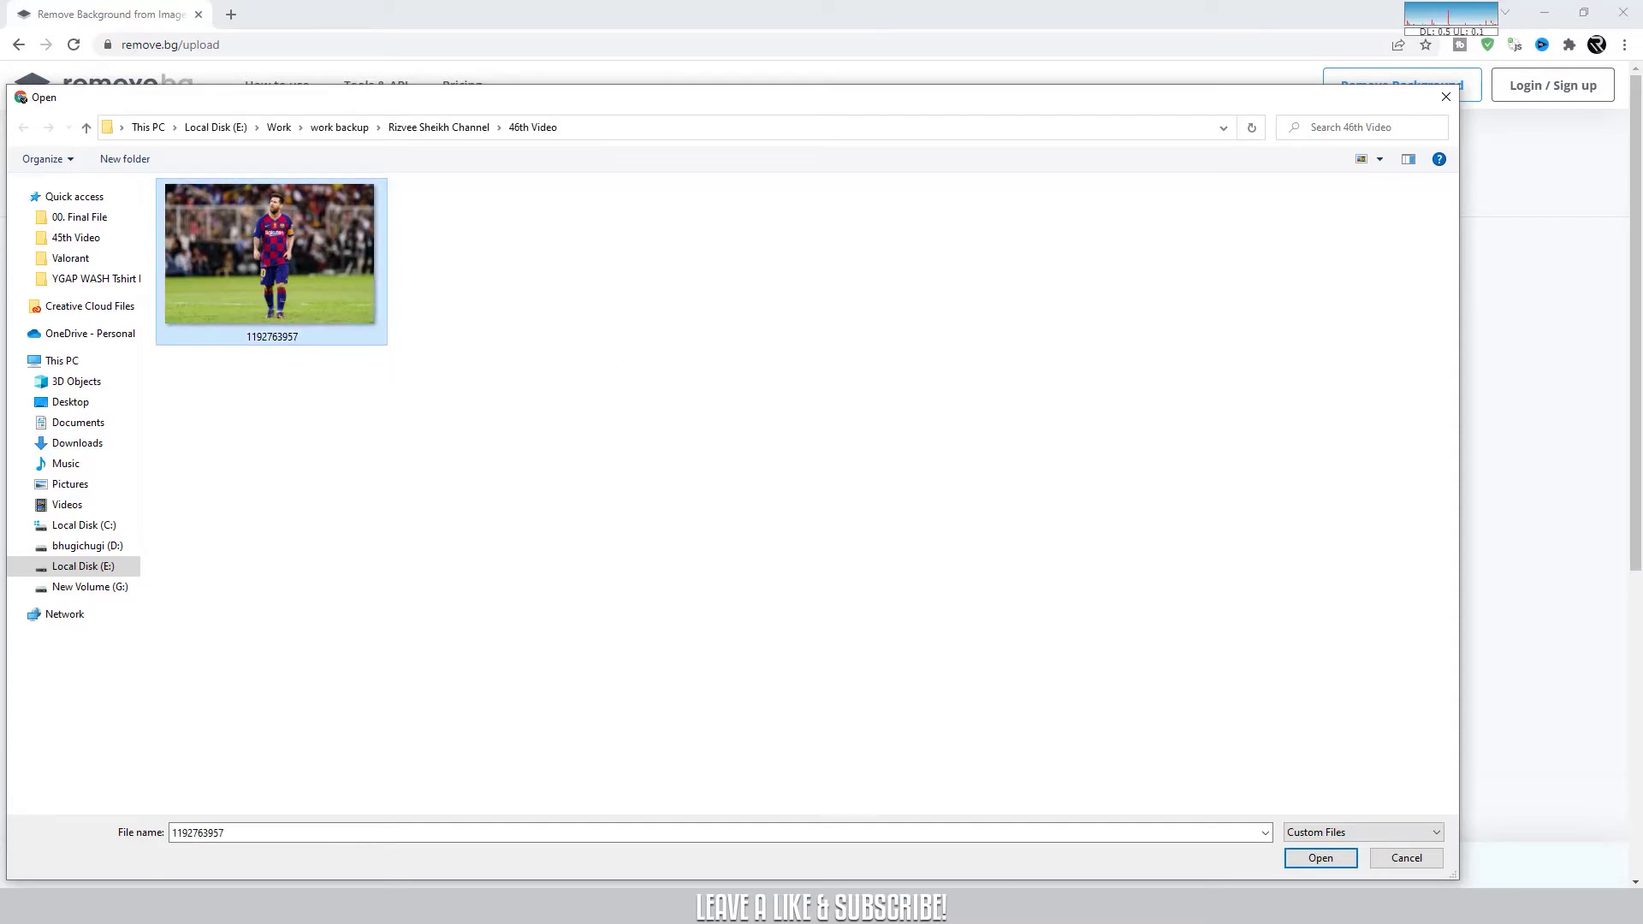
pyautogui.click(1333, 854)
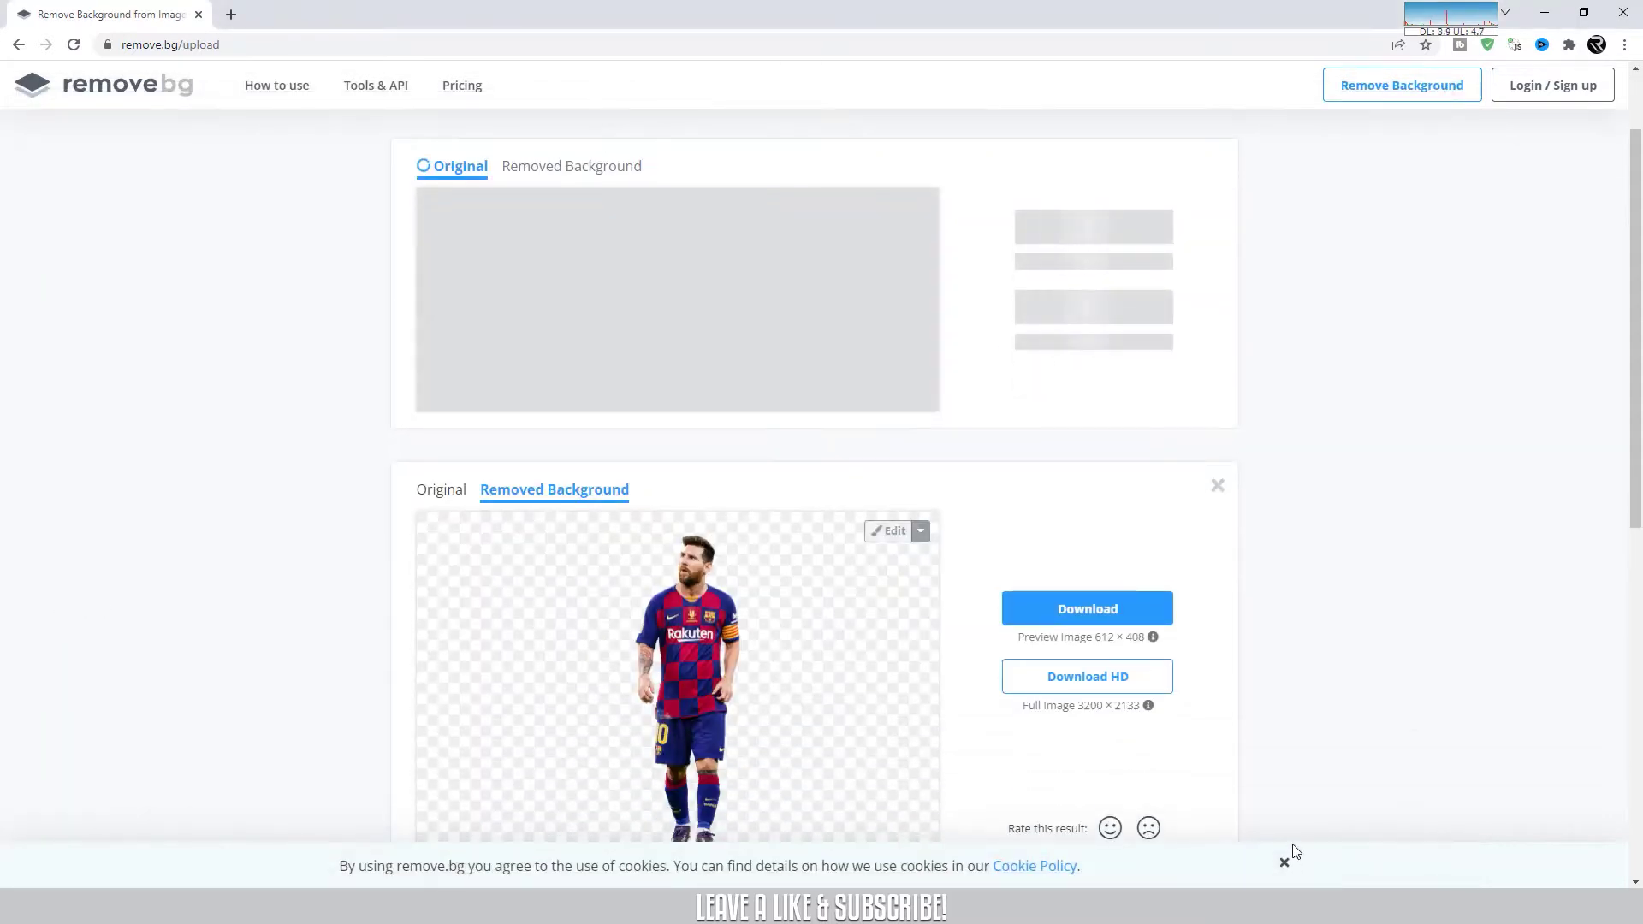
# Dismiss the older result, compare the new cut-out with the original photo, and download its 612 × 408 preview image.
pyautogui.click(1219, 486)
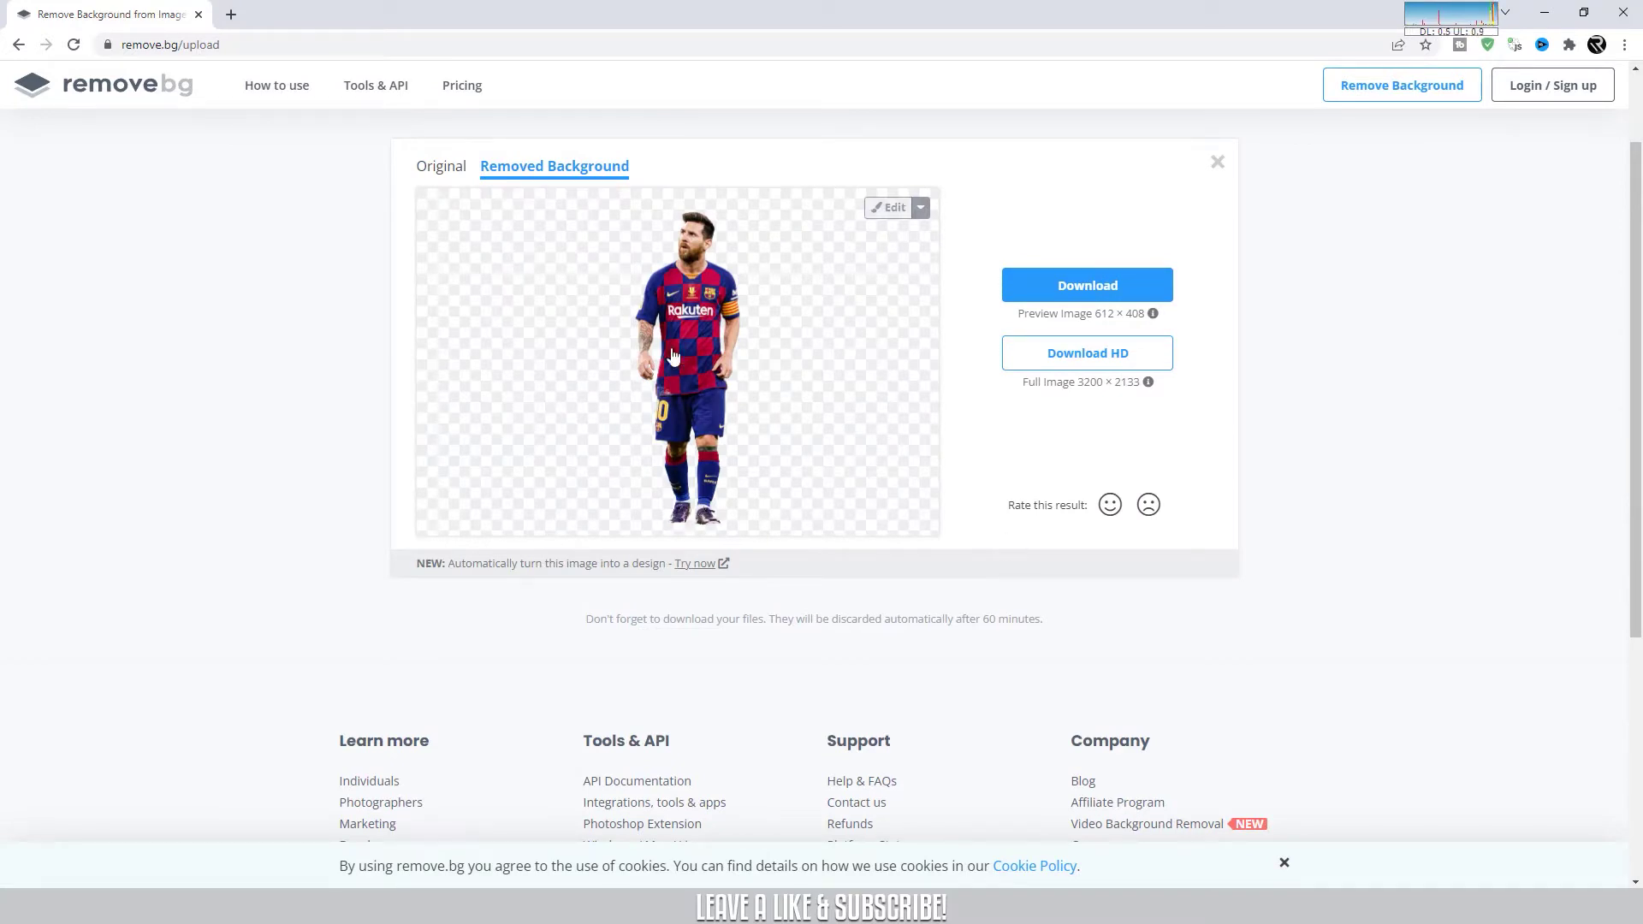
pyautogui.click(440, 166)
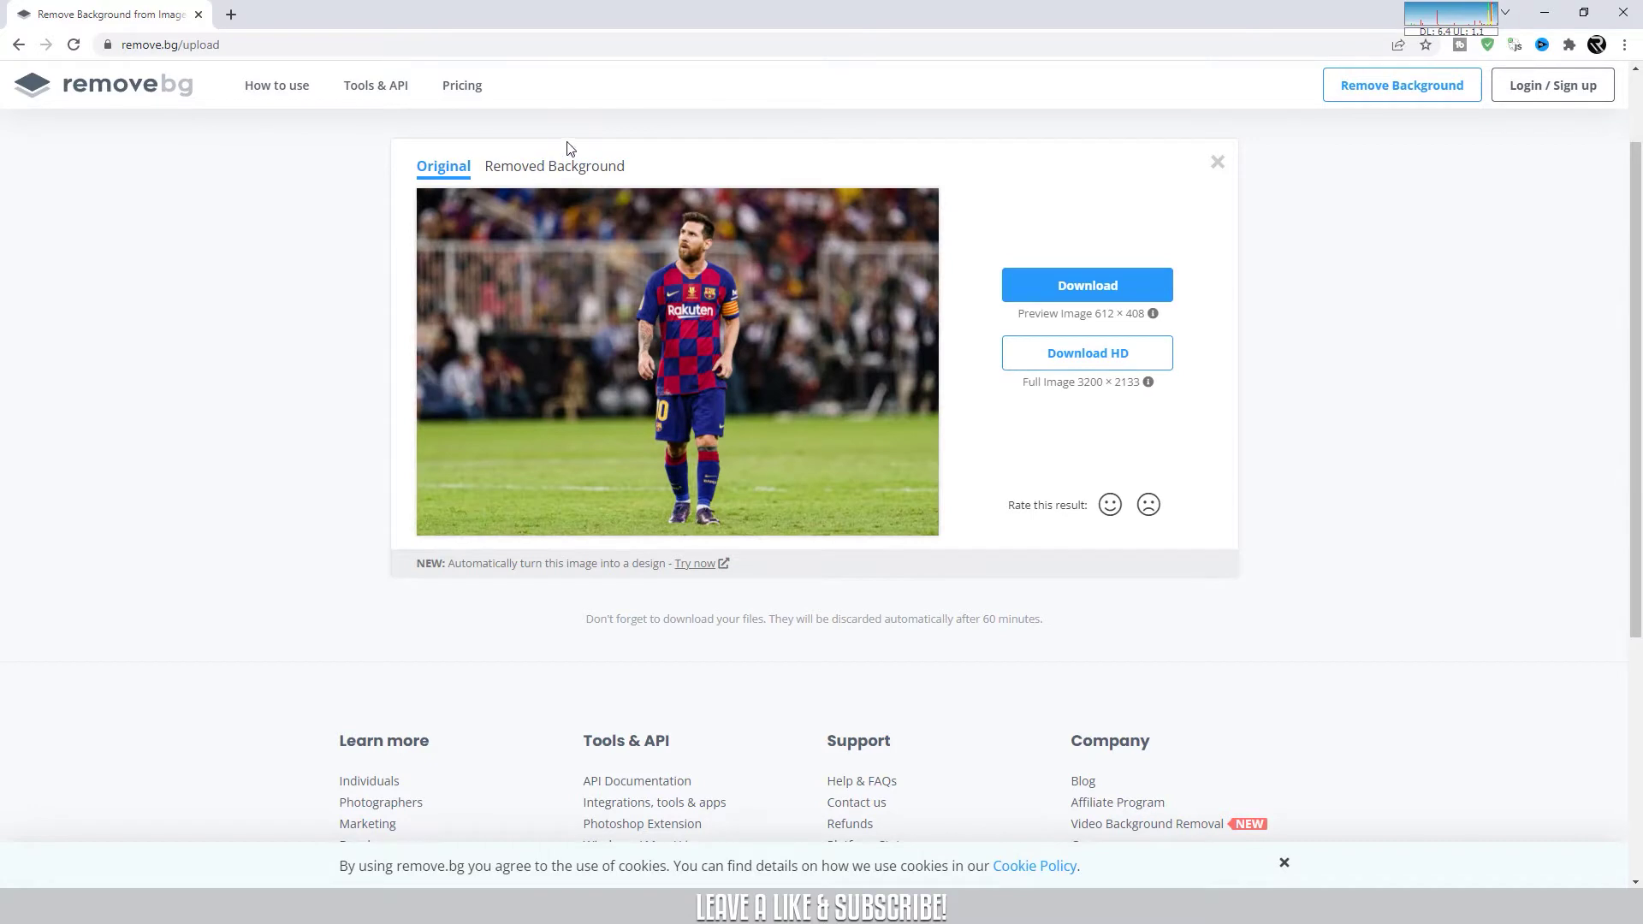
pyautogui.click(565, 166)
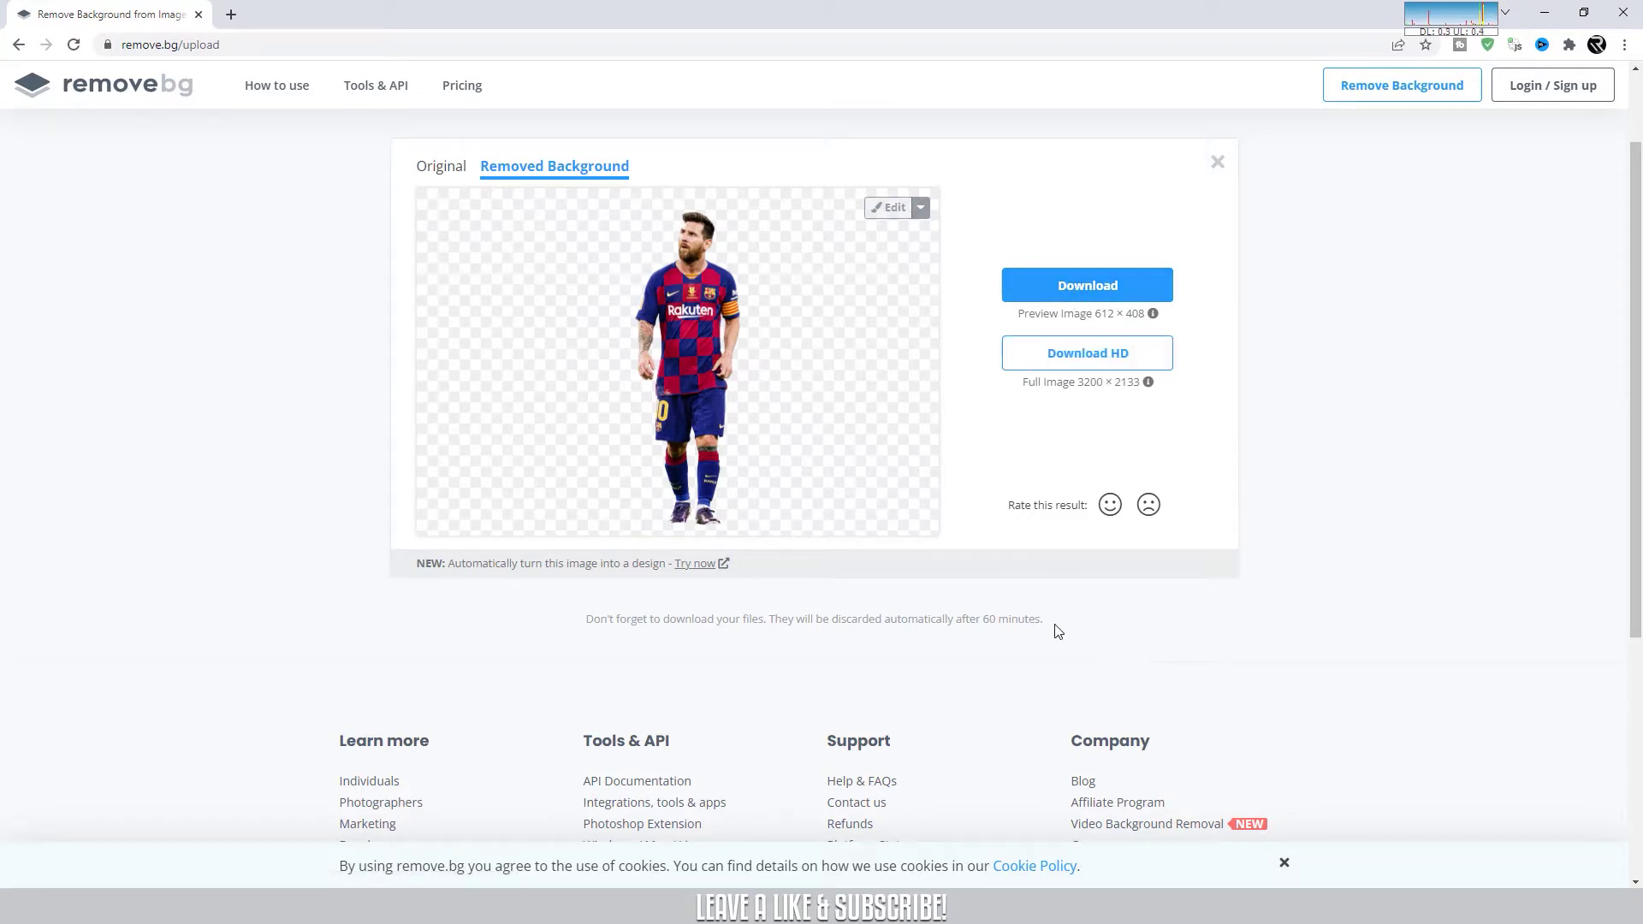
pyautogui.click(1097, 291)
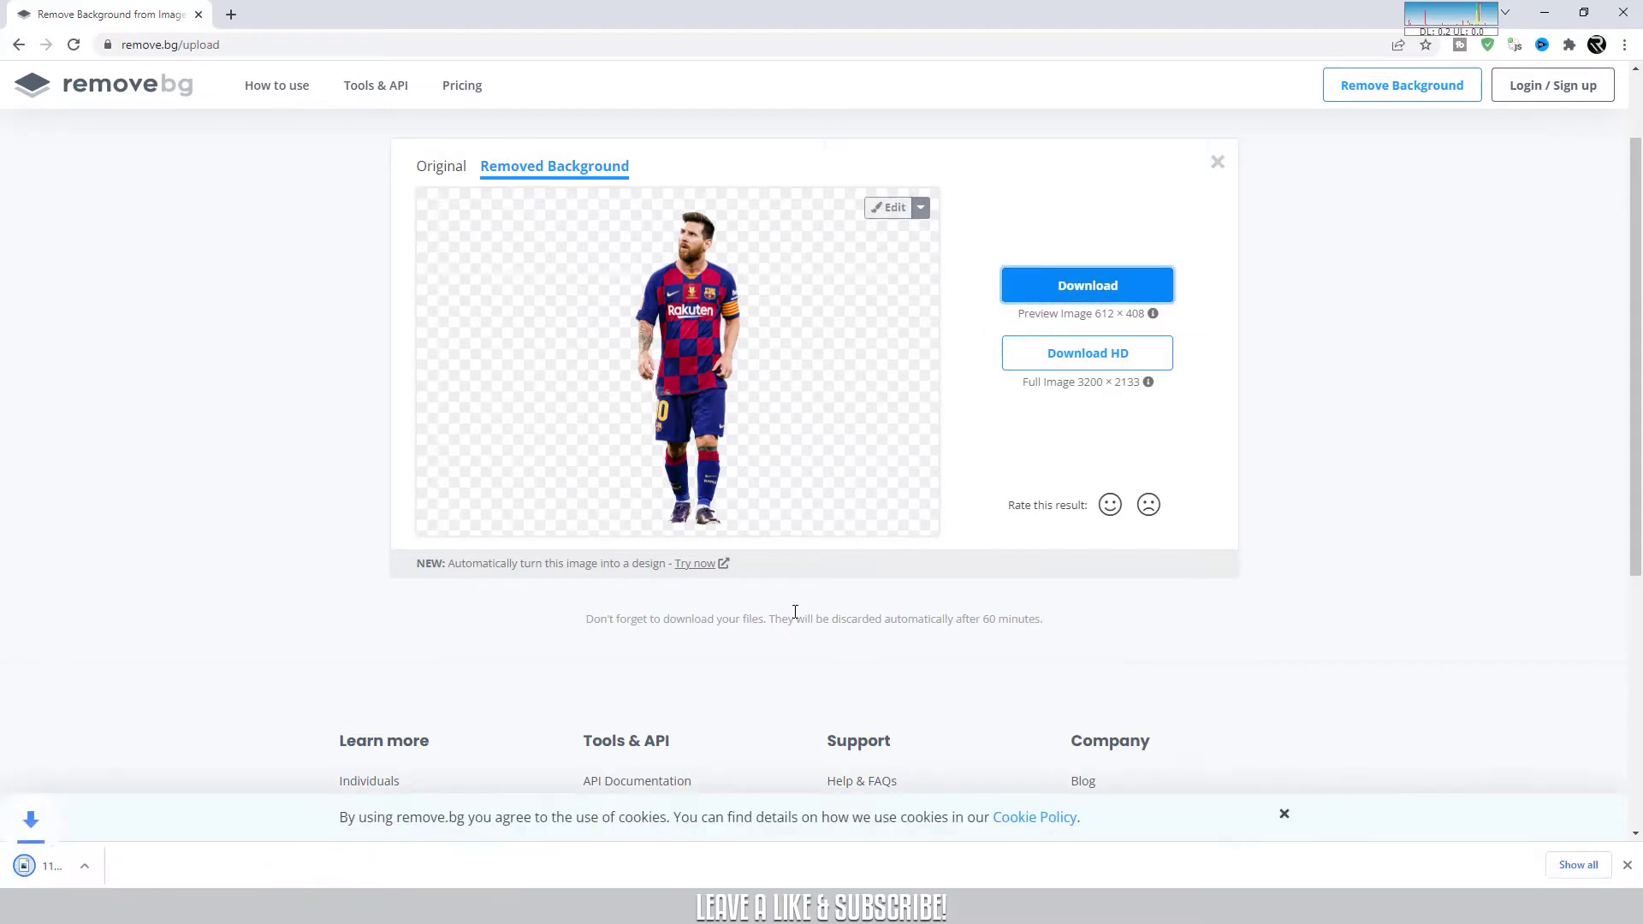
# Open the downloaded cut-out image in Photos, examine its edges at several magnifications, and close it.
pyautogui.click(99, 873)
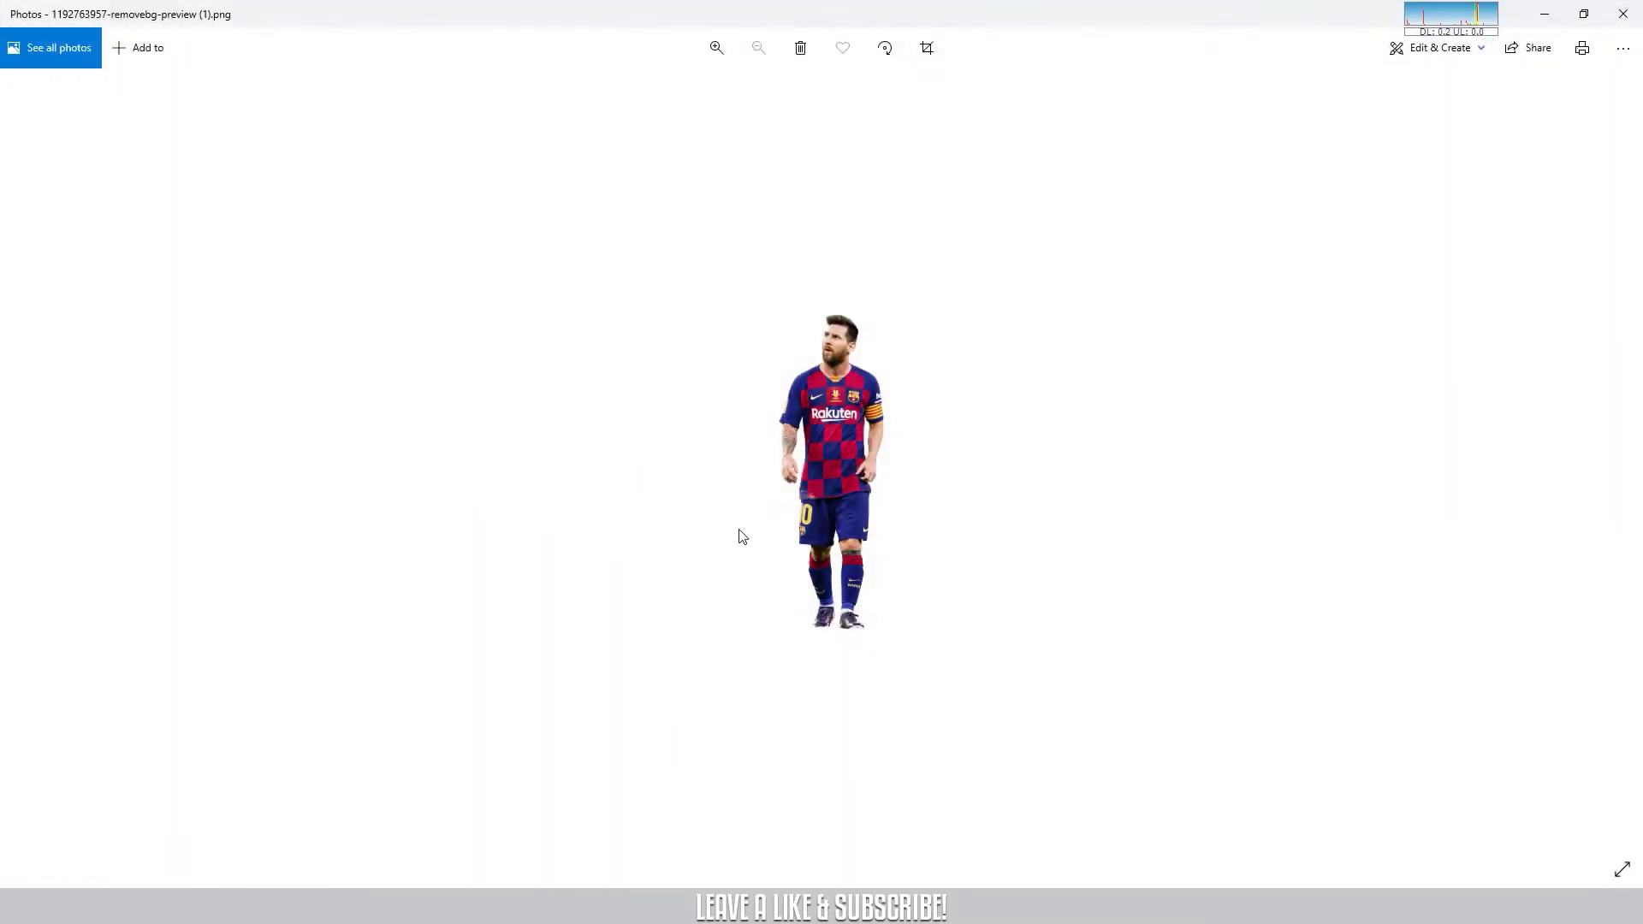
pyautogui.click(716, 47)
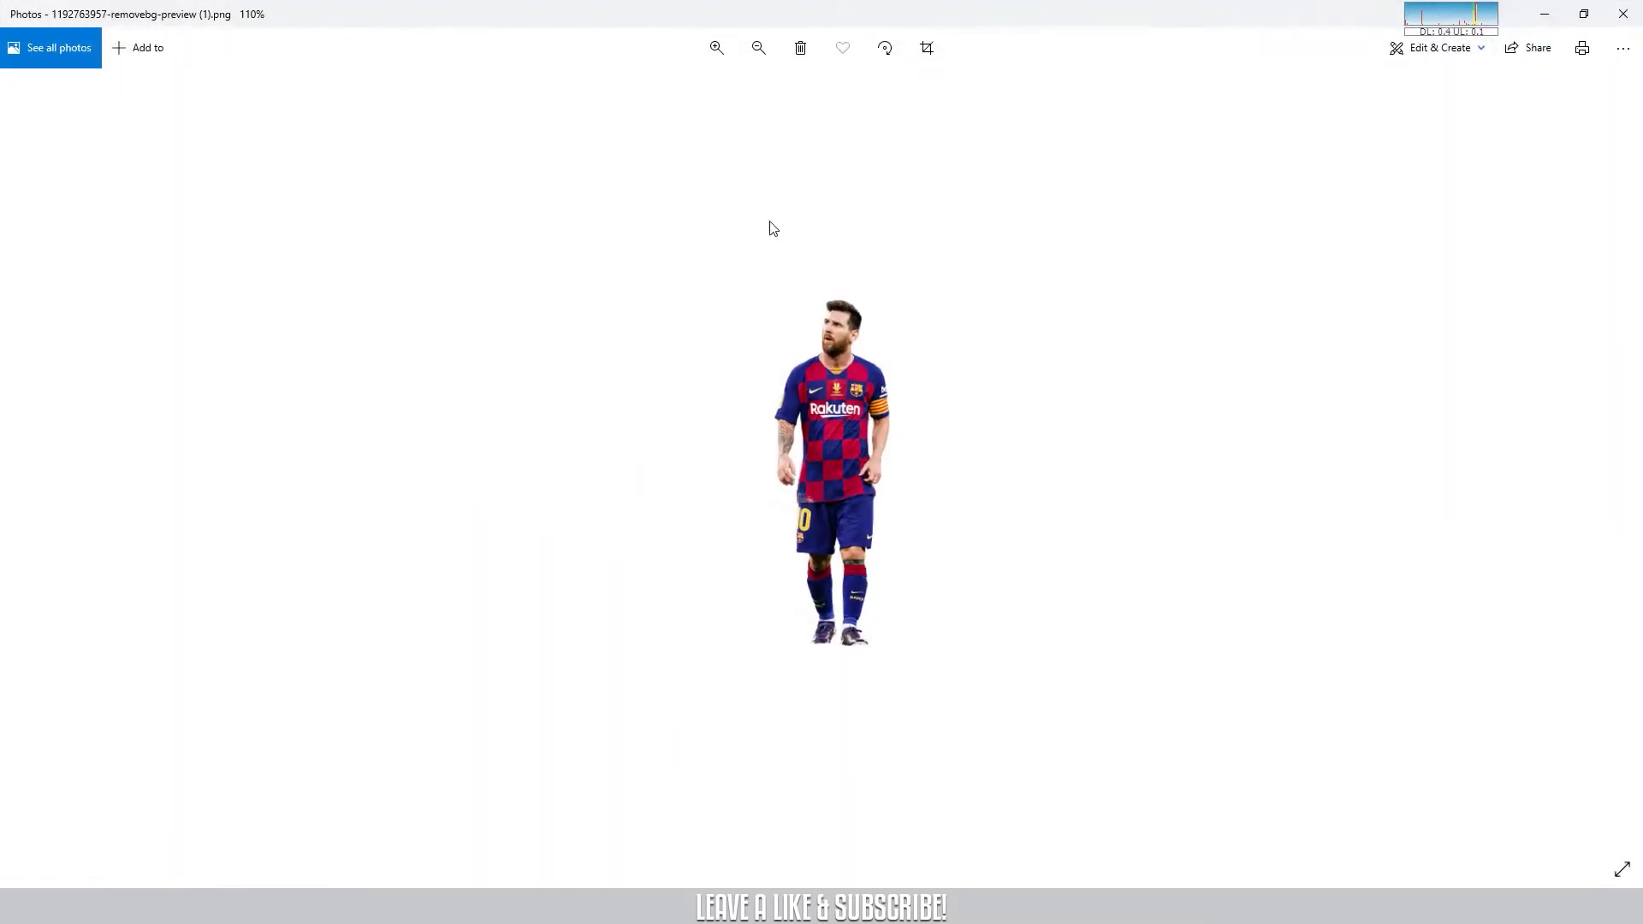
pyautogui.click(715, 46)
pyautogui.click(714, 45)
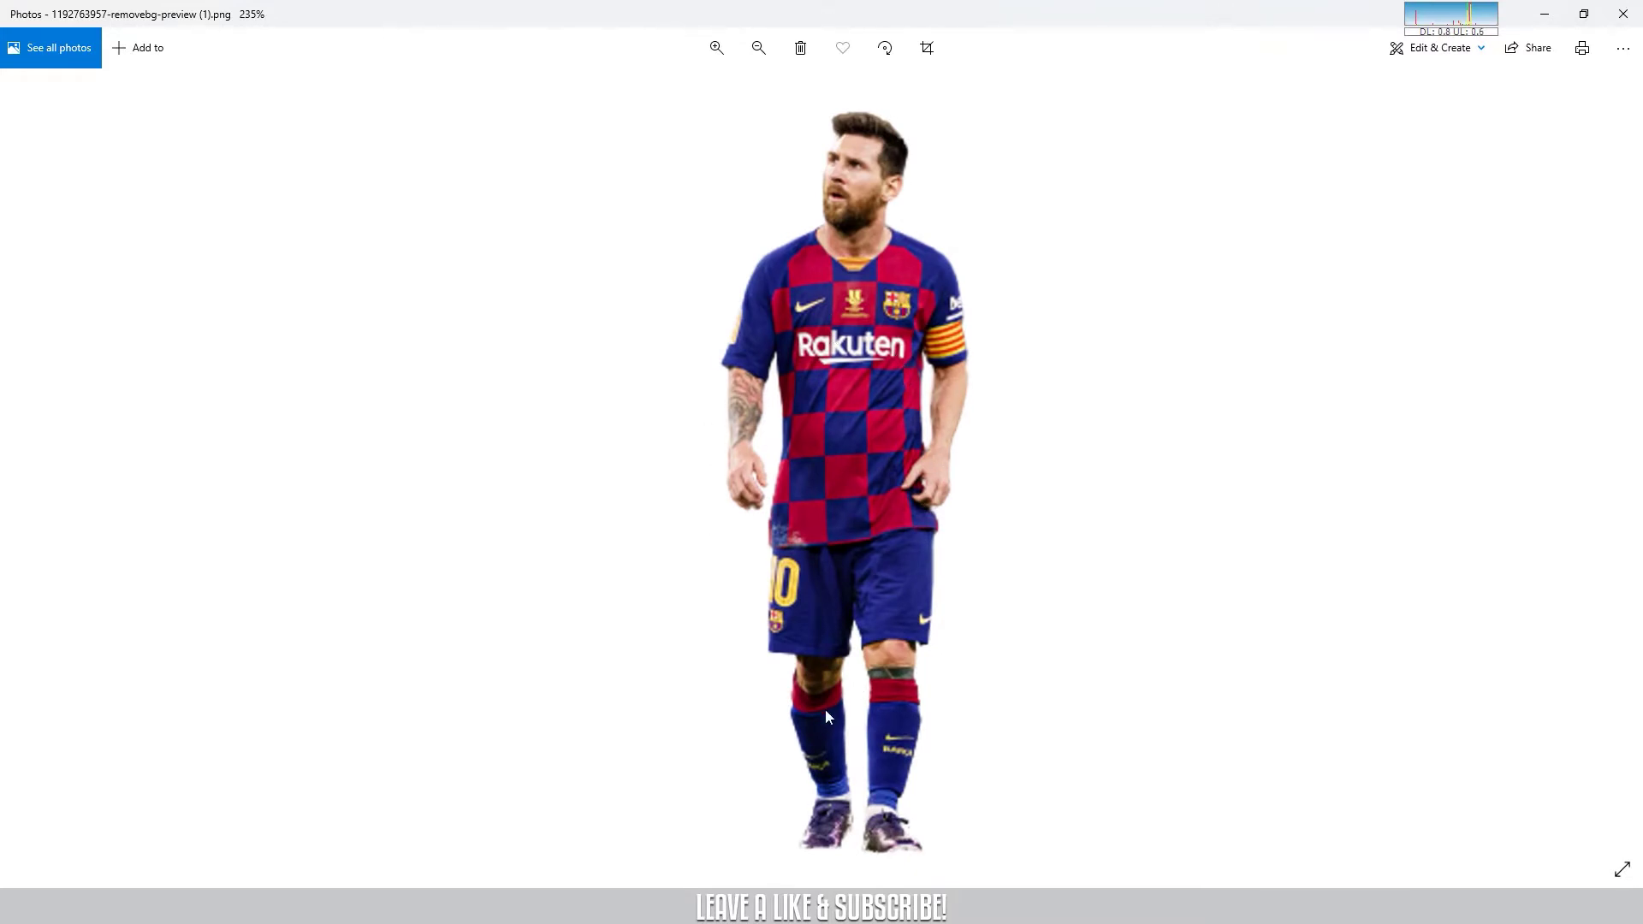
pyautogui.click(759, 49)
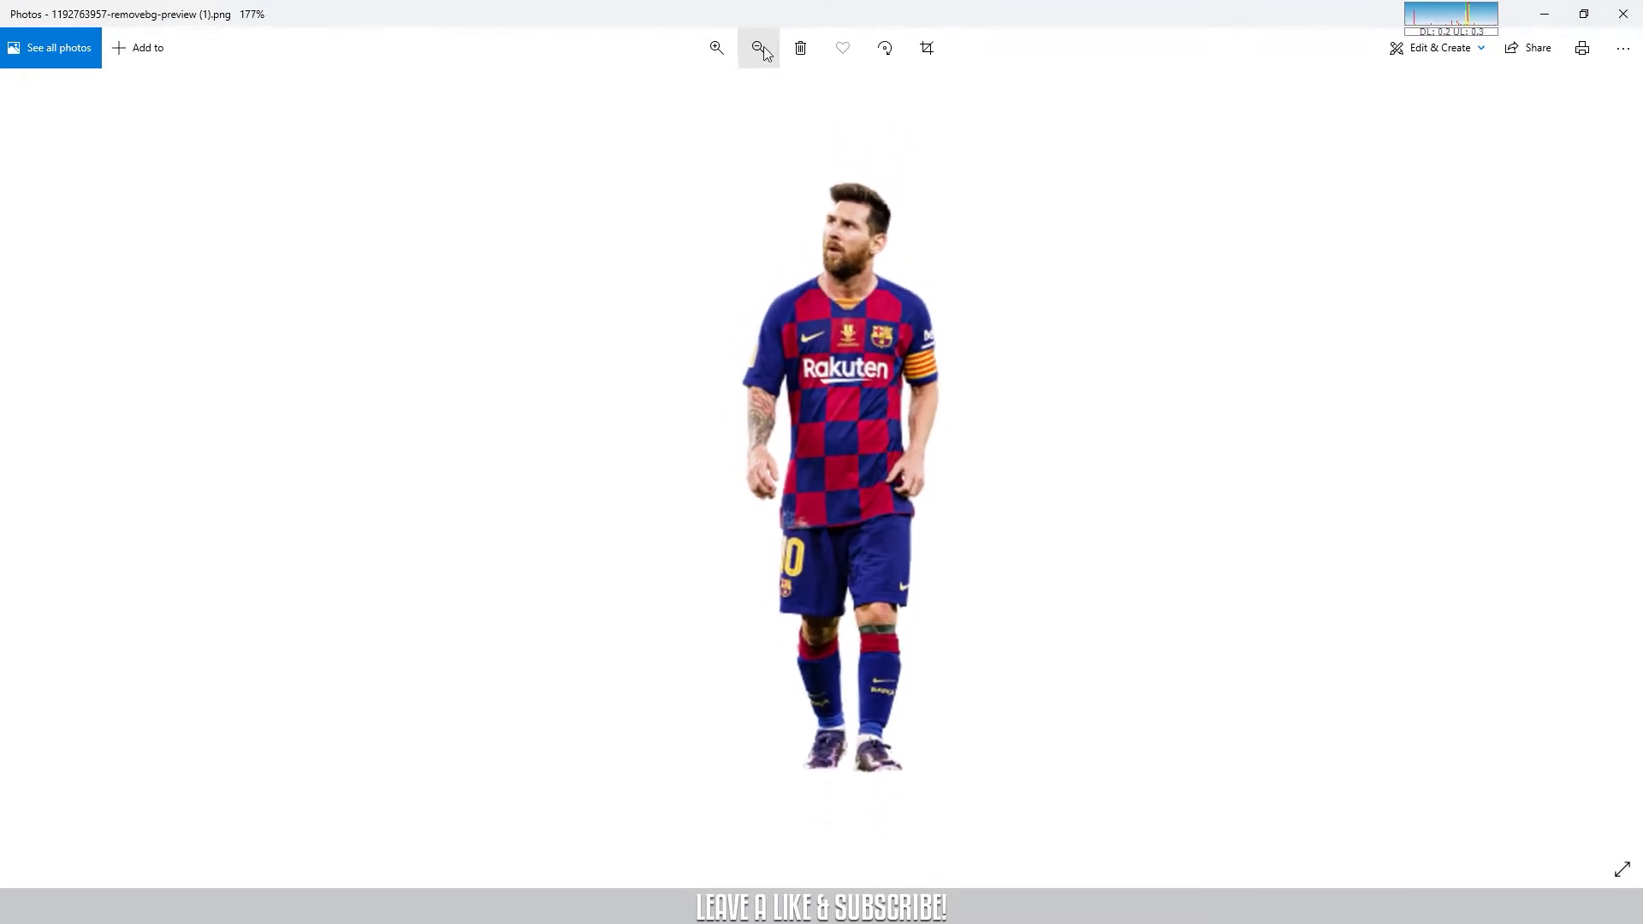
pyautogui.click(758, 49)
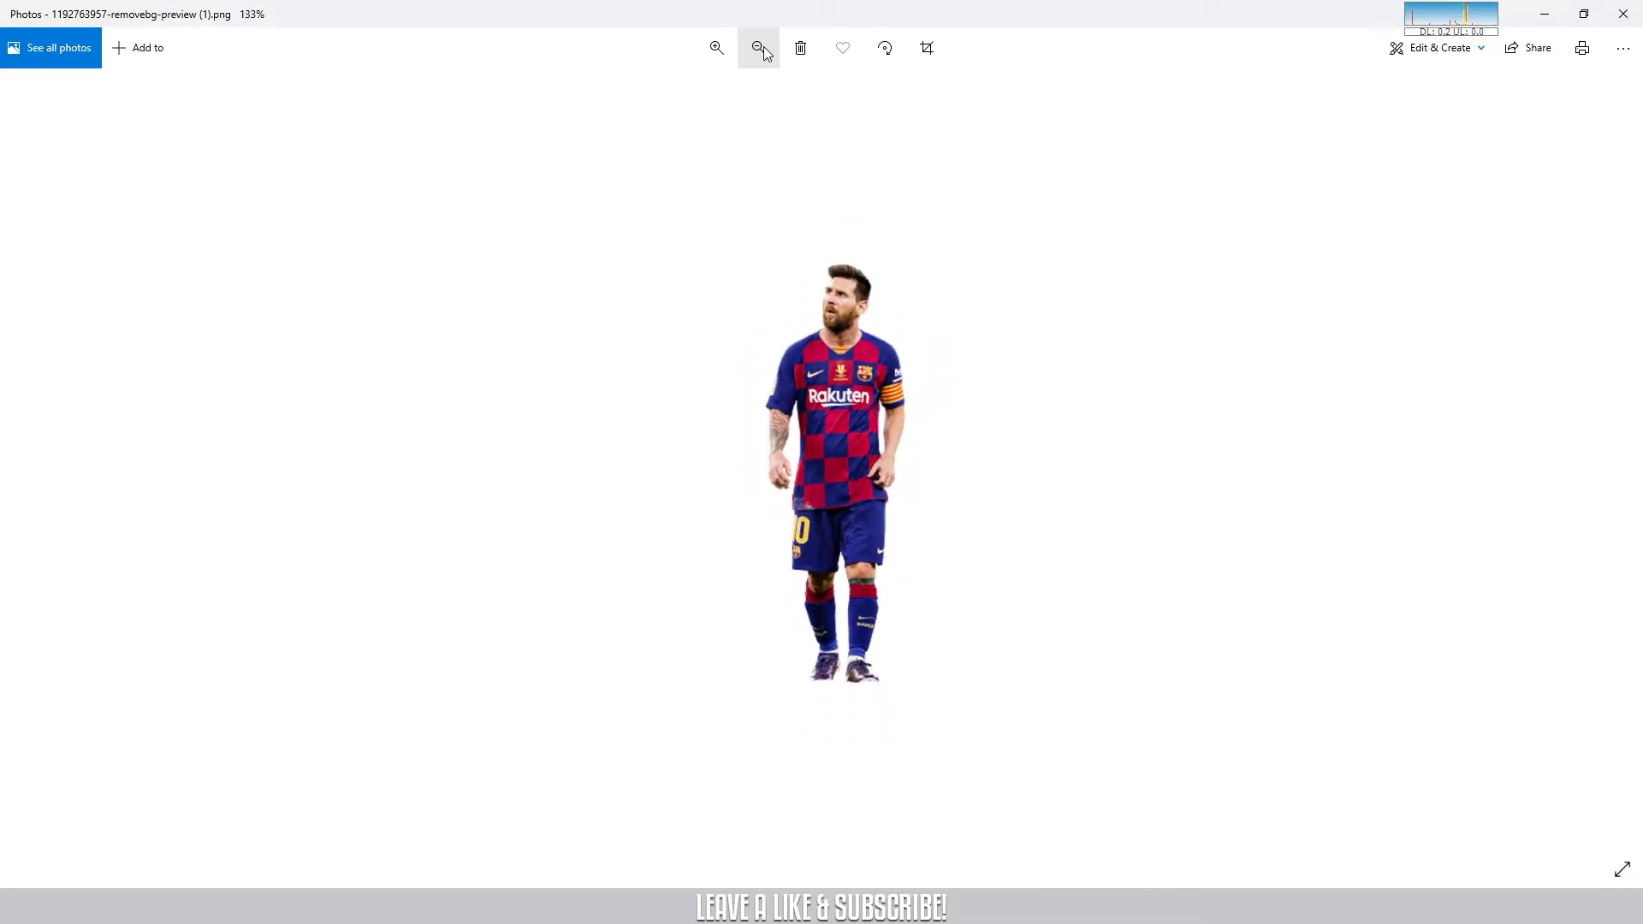
pyautogui.click(759, 49)
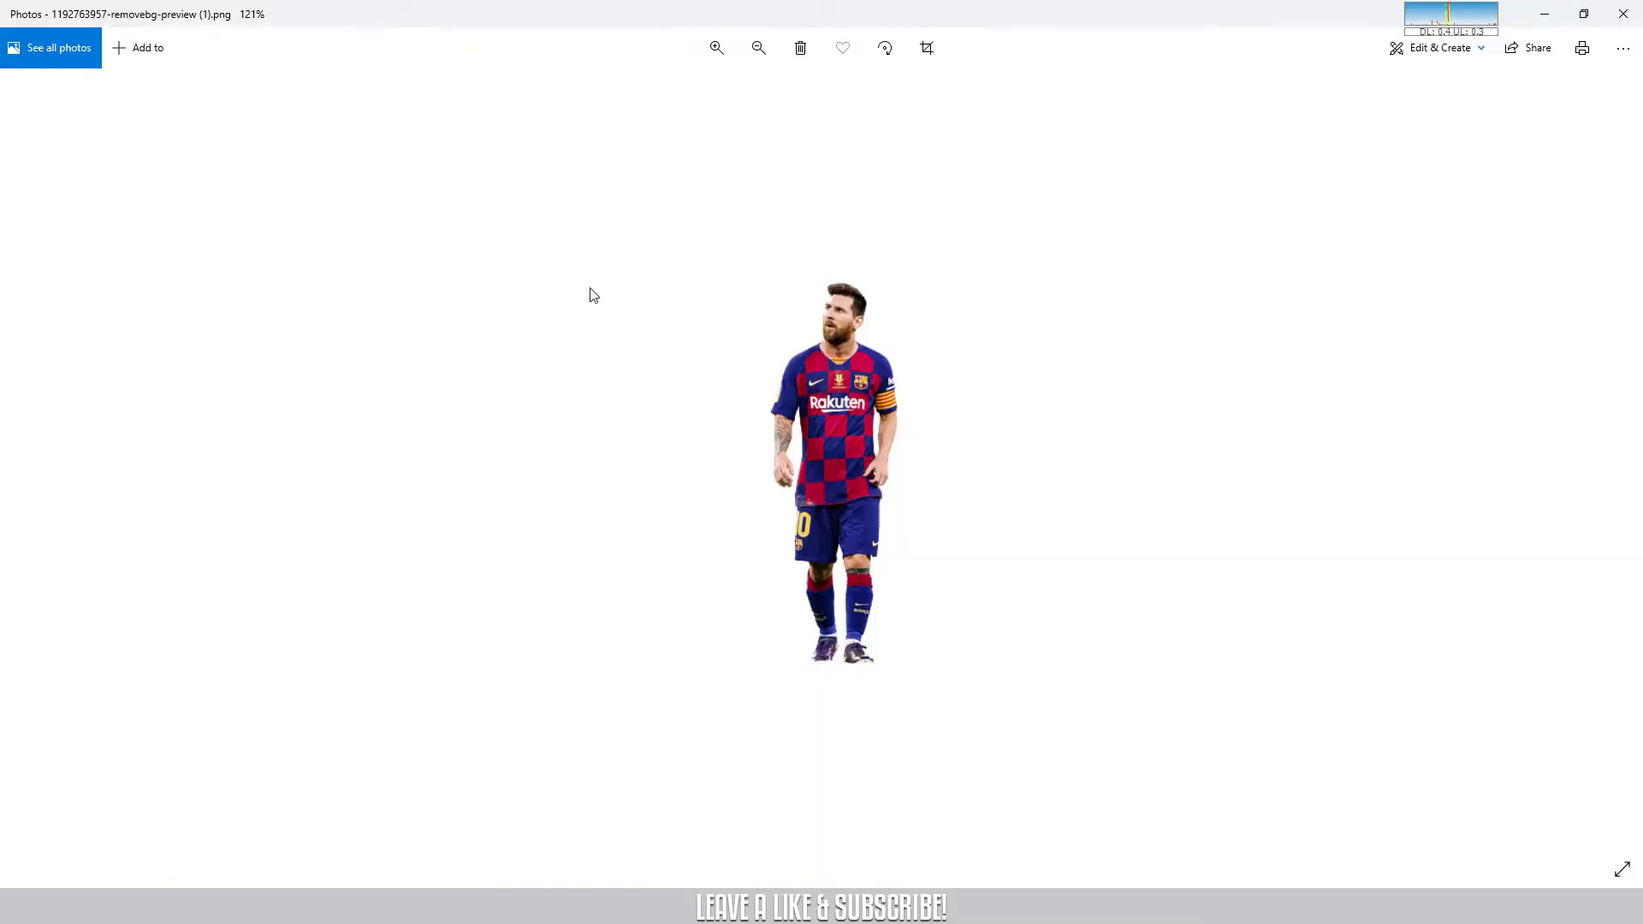
pyautogui.click(758, 65)
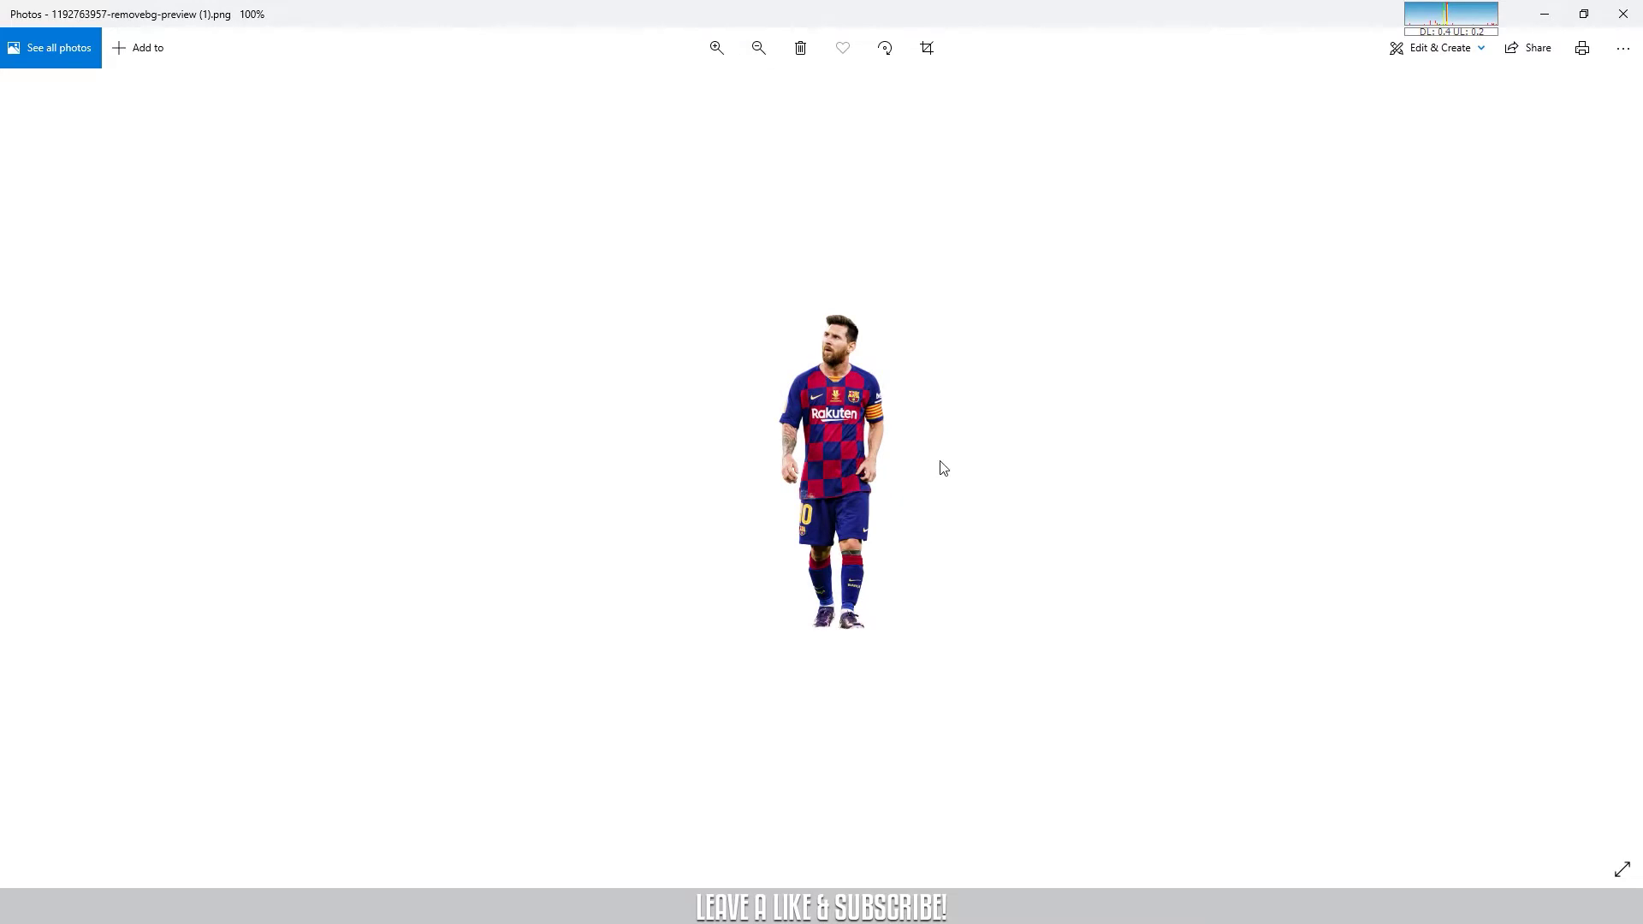
pyautogui.click(1623, 14)
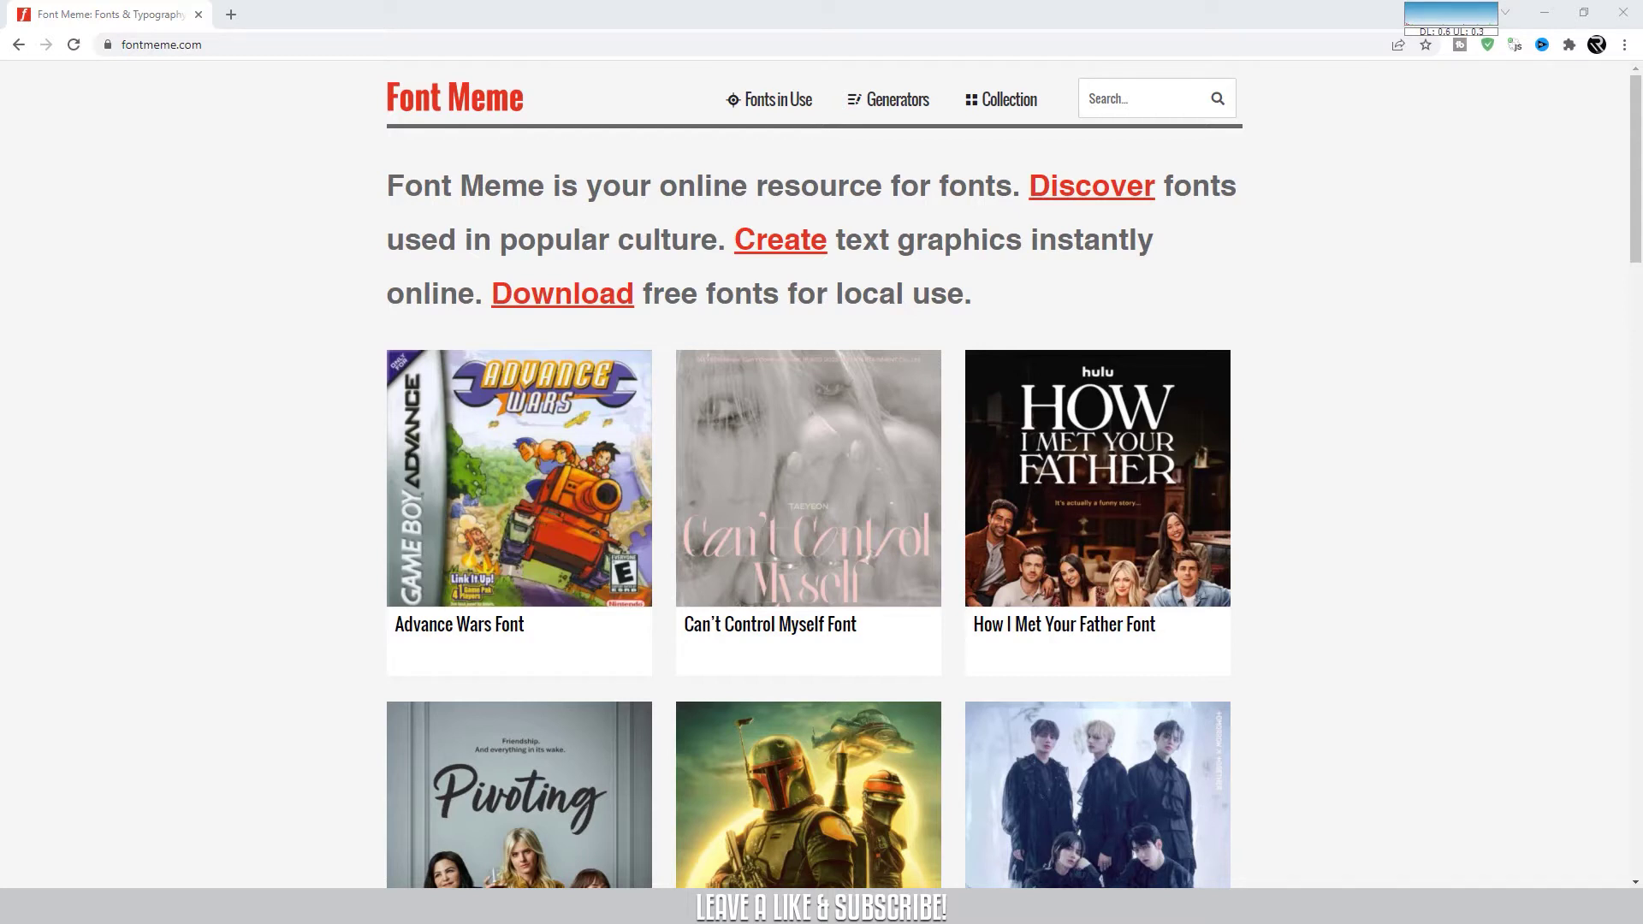
# Browse Font Meme's Fonts in Use listing and open the How I Met Your Father Font page.
pyautogui.click(772, 100)
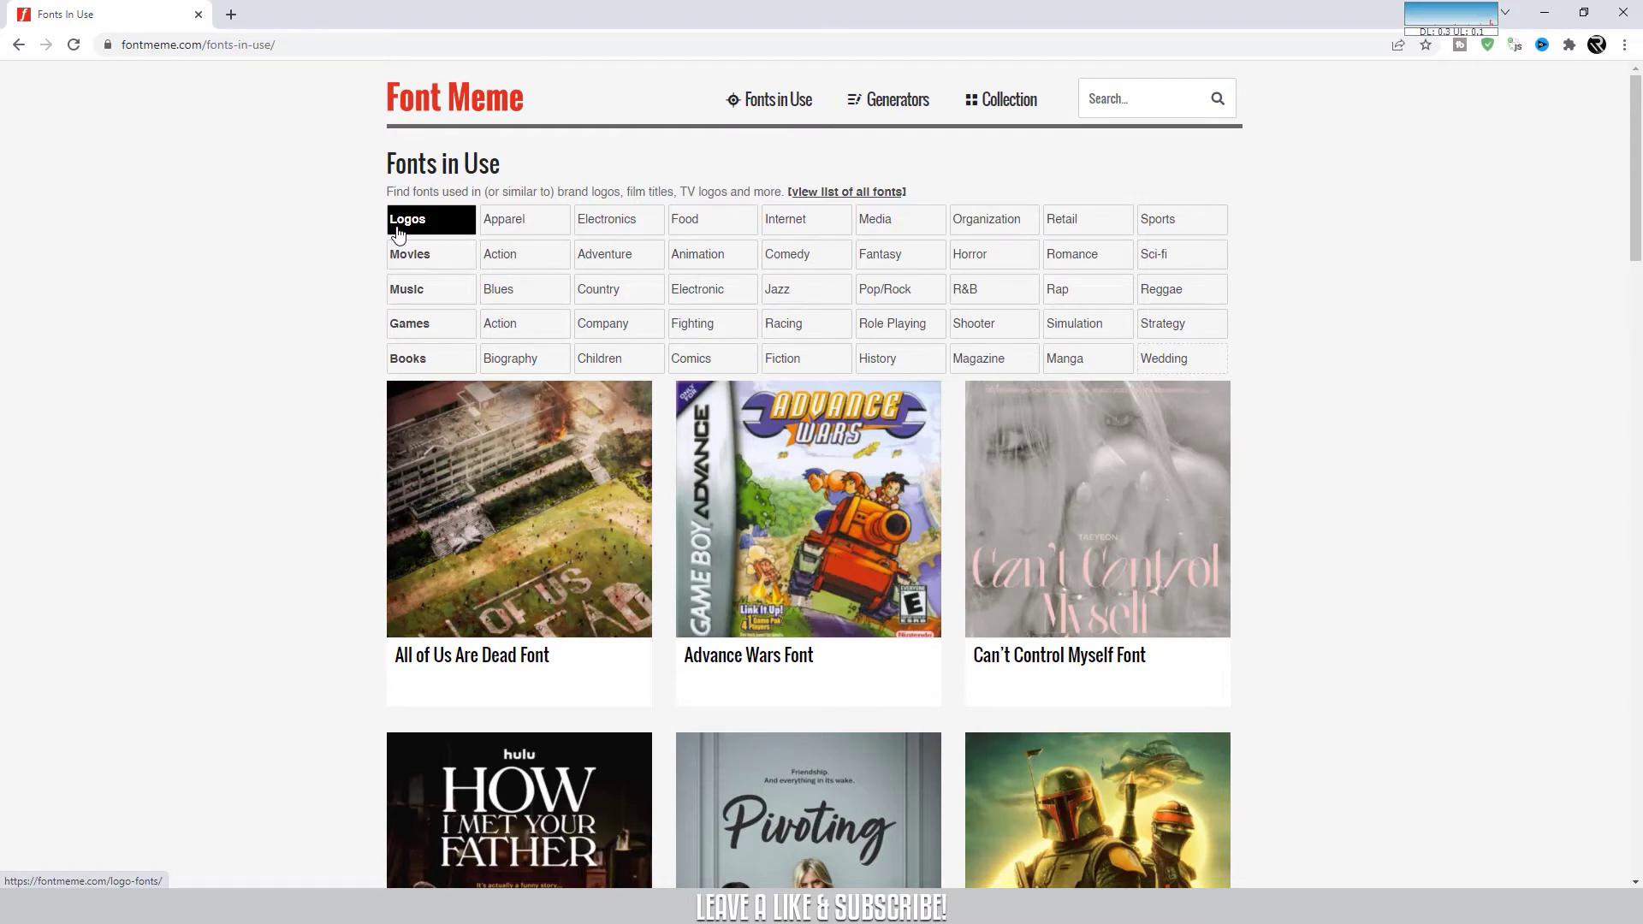
pyautogui.scroll(-4, 577, 638)
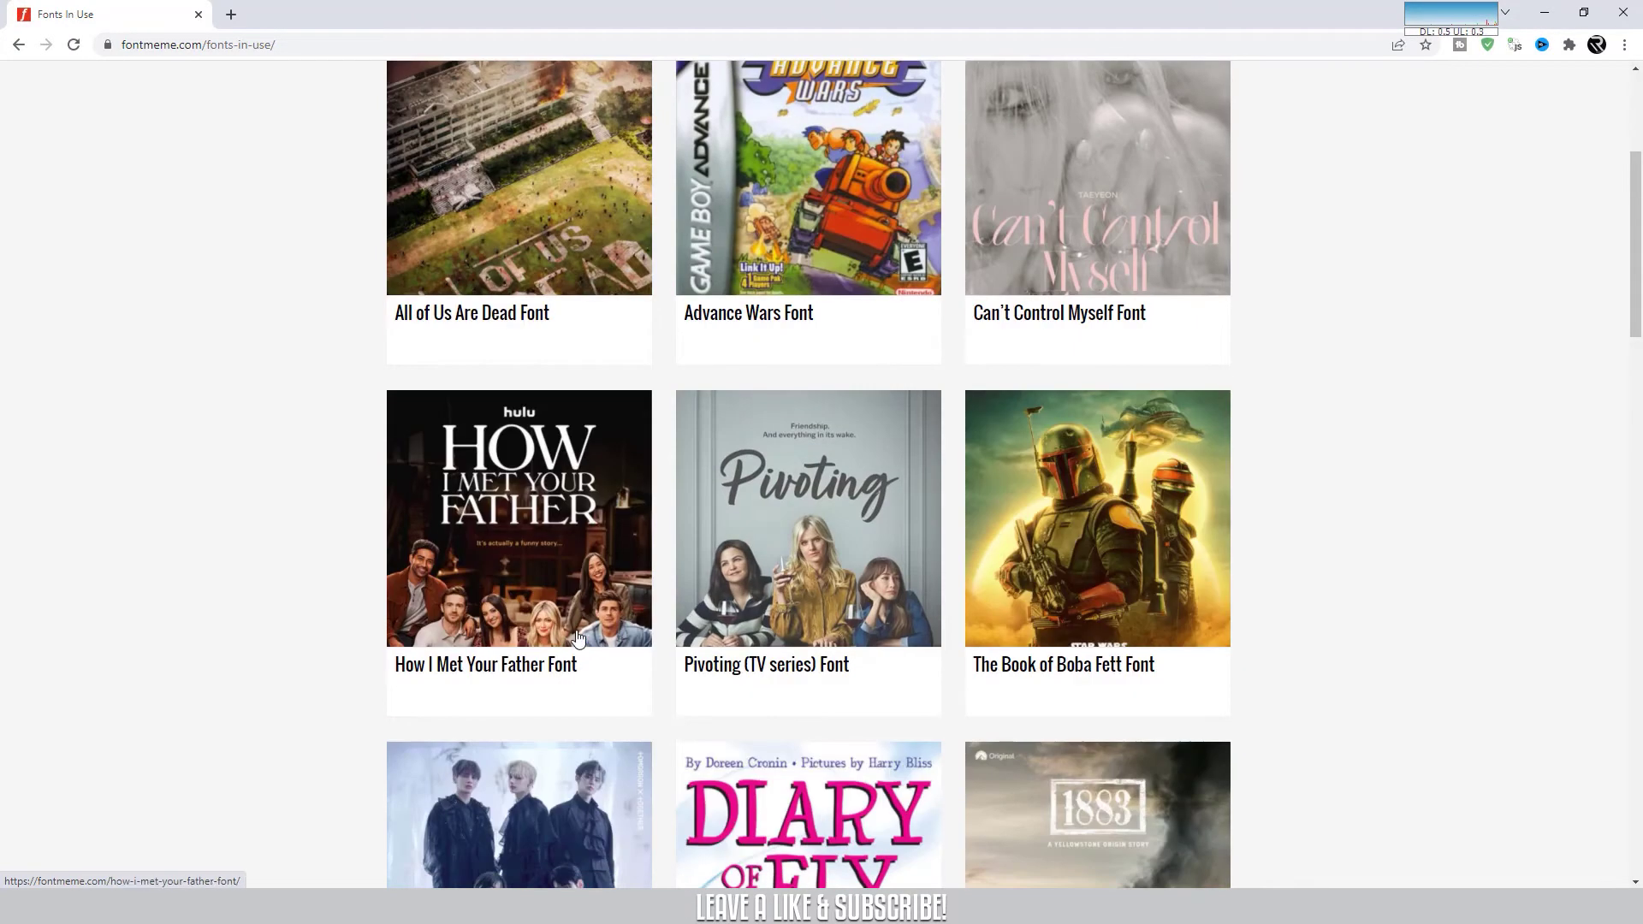
pyautogui.click(498, 528)
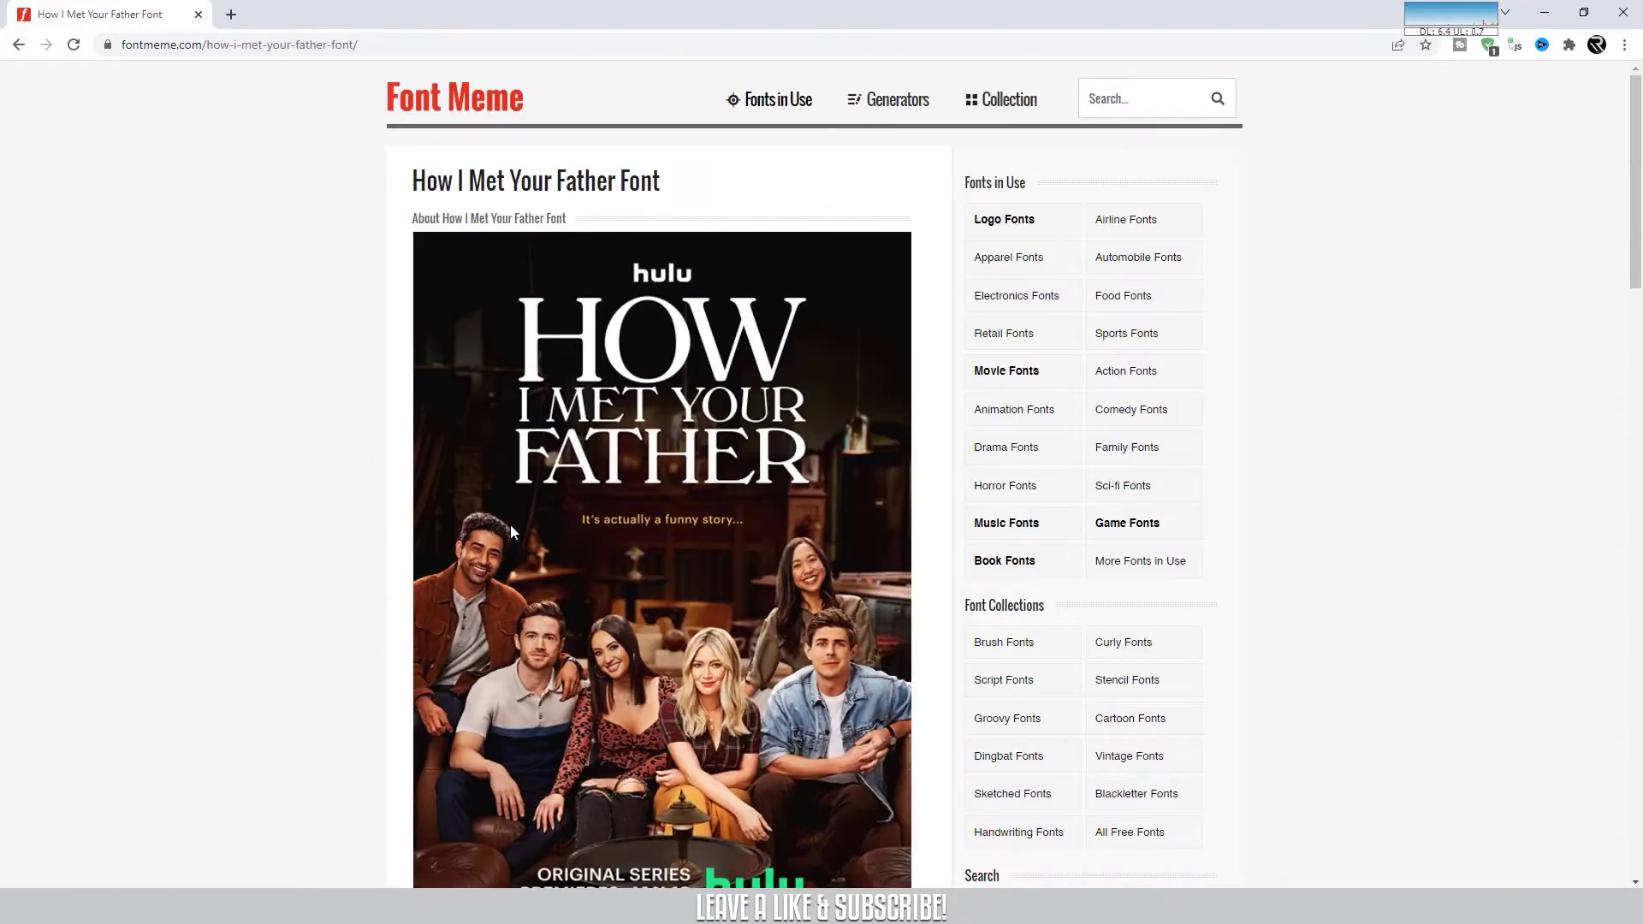
# Examine the How I Met Your Father font page for the title's typeface, its download availability and the suggested free fonts.
pyautogui.scroll(-3, 536, 492)
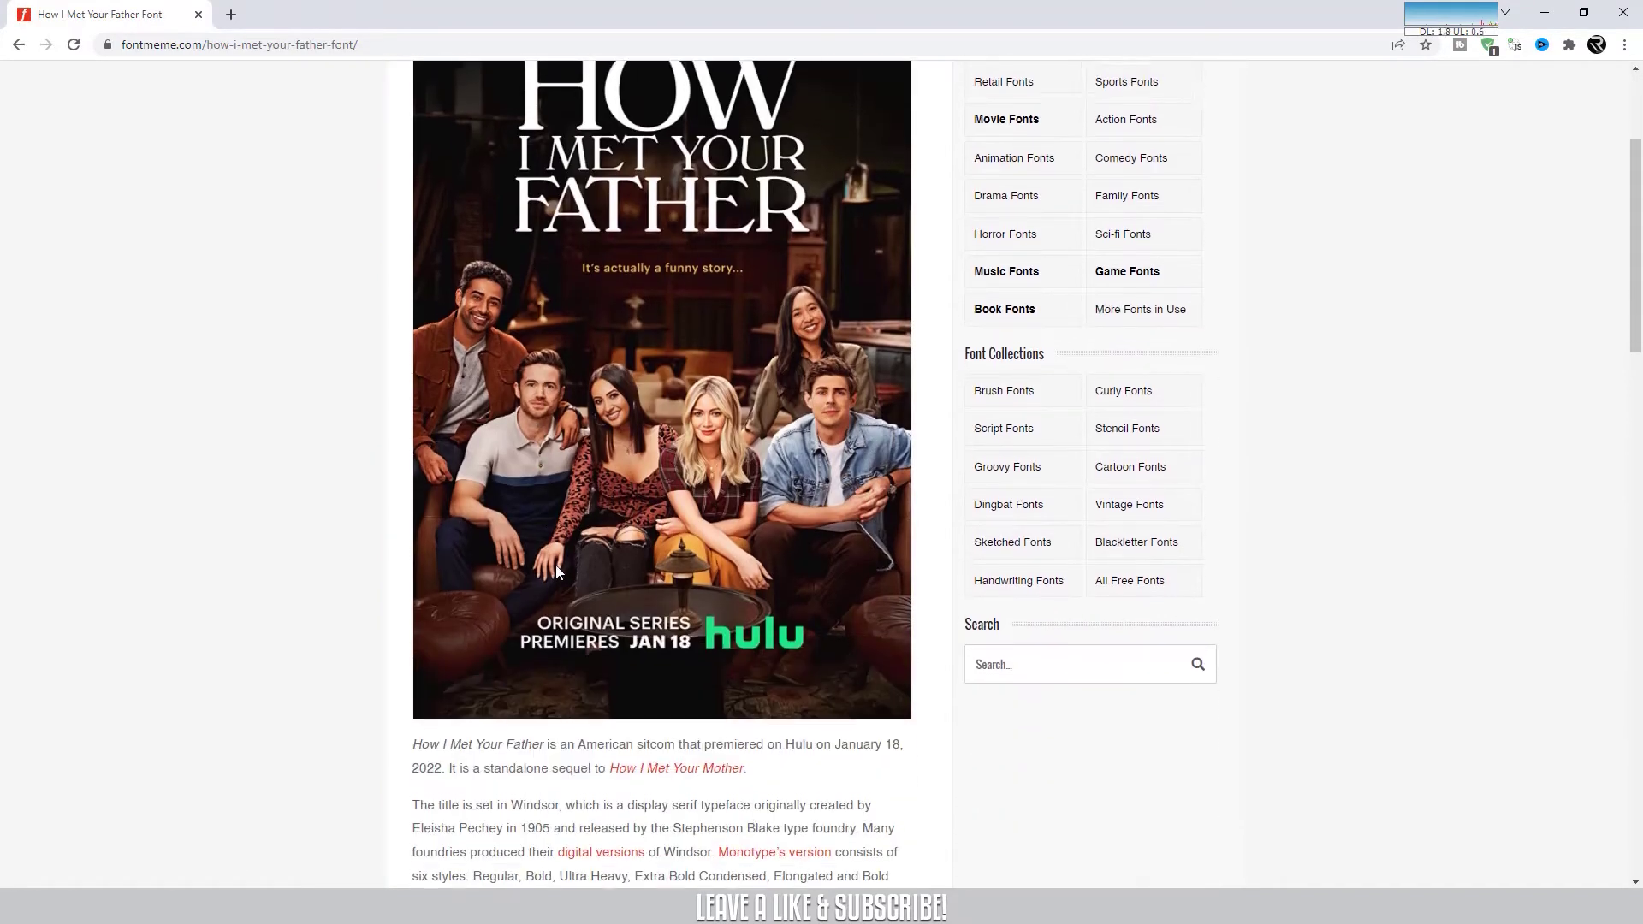
pyautogui.scroll(3, 621, 497)
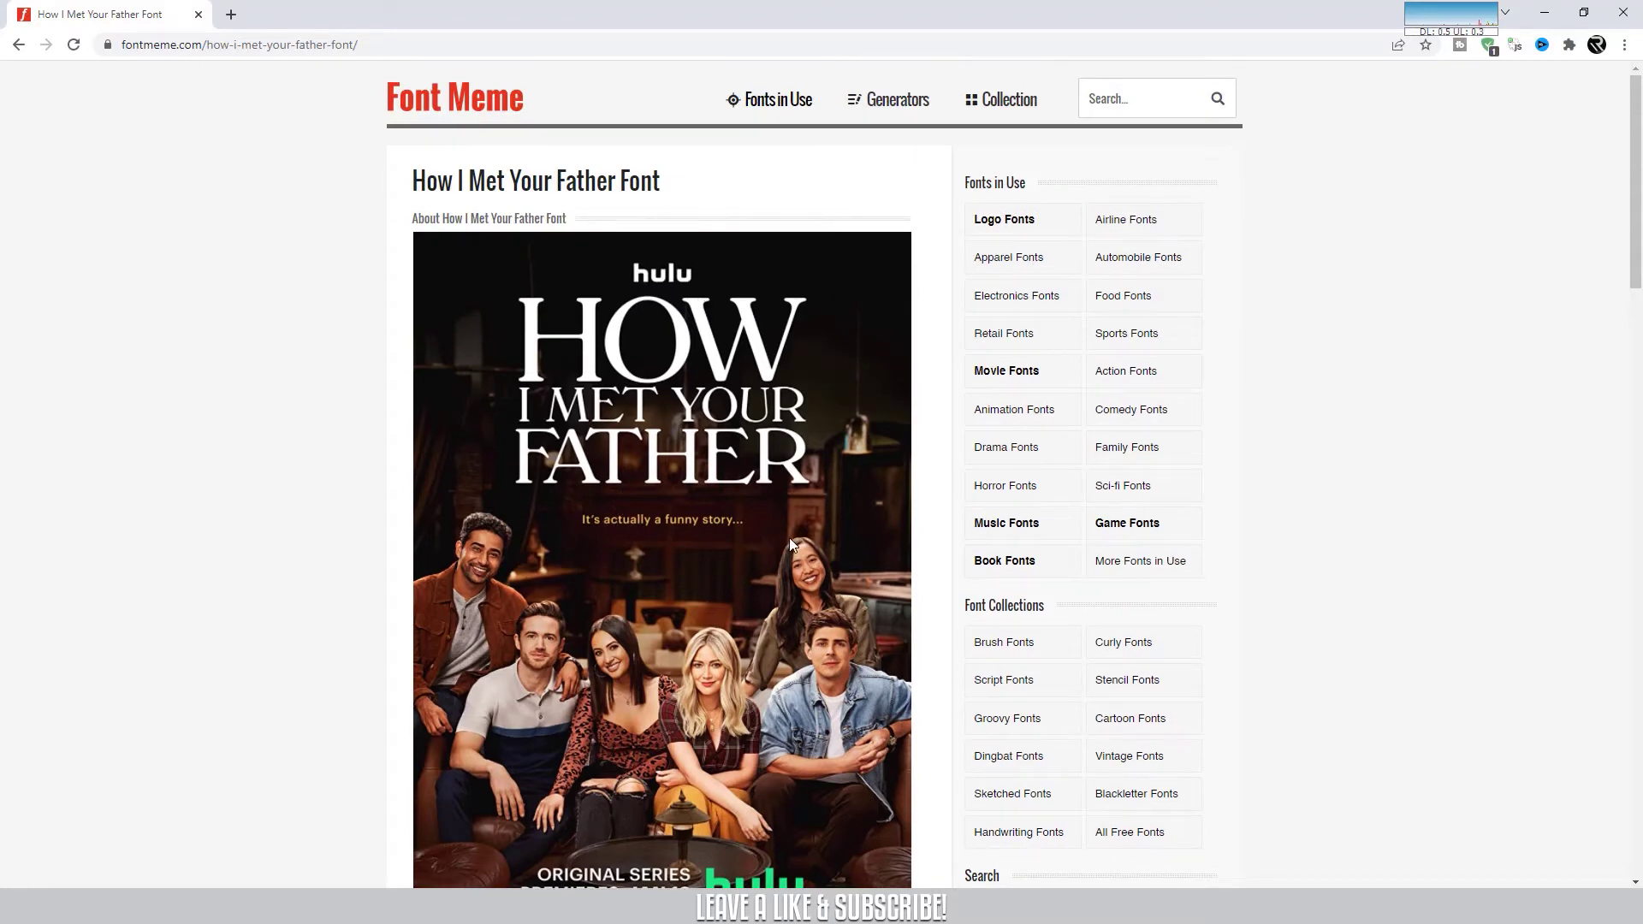
pyautogui.scroll(-4, 788, 545)
pyautogui.scroll(-3, 743, 604)
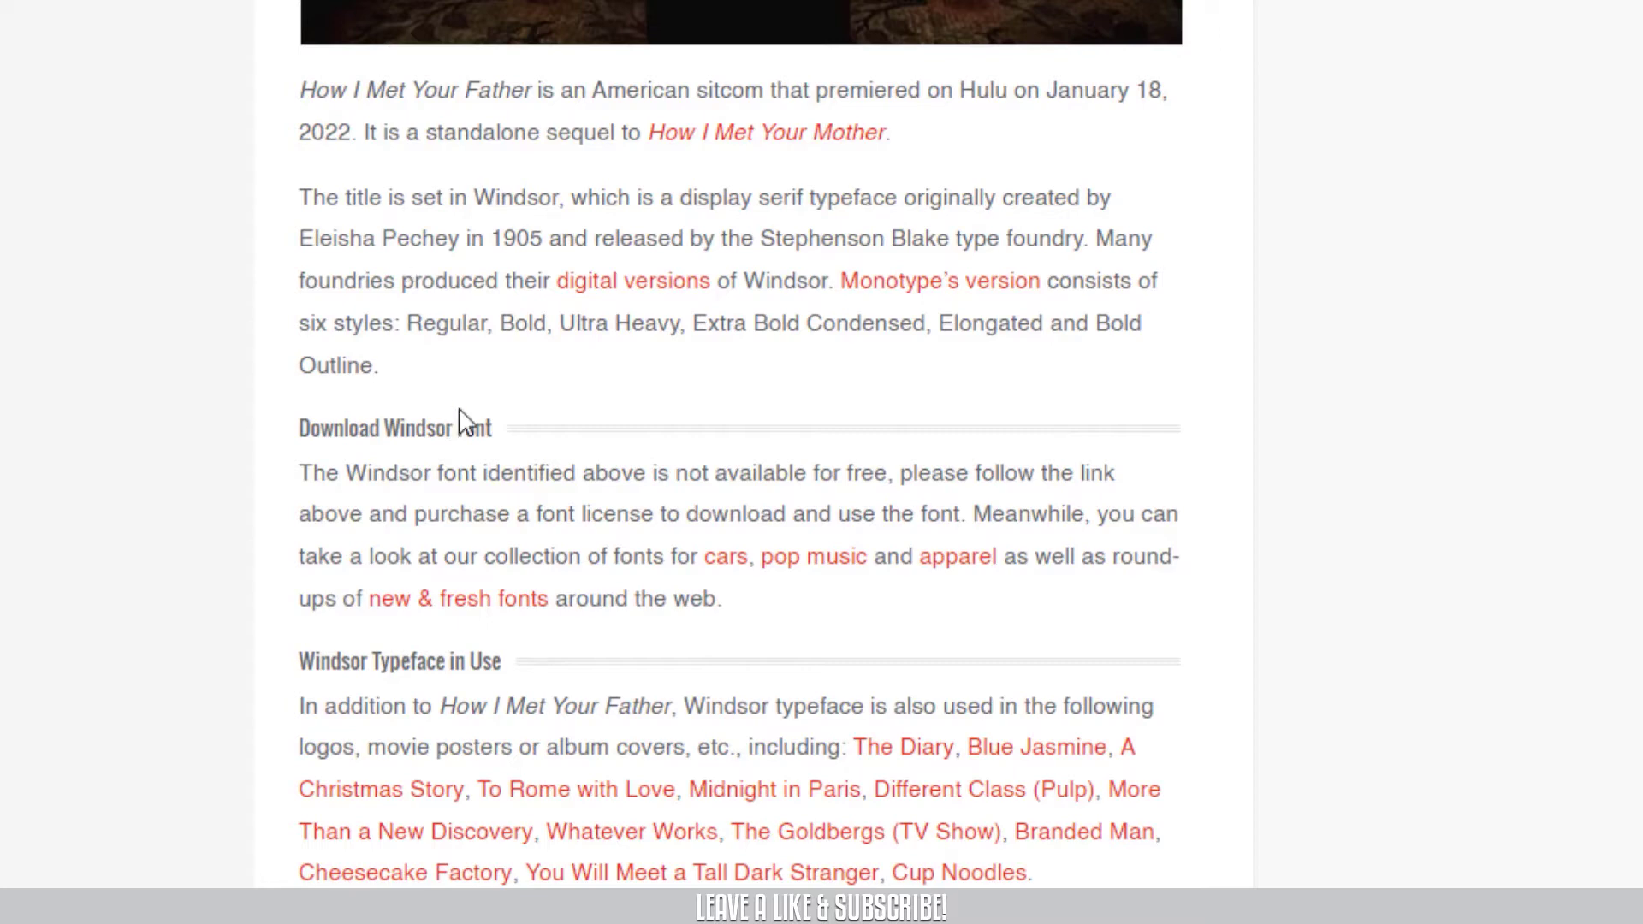
pyautogui.scroll(-3, 467, 411)
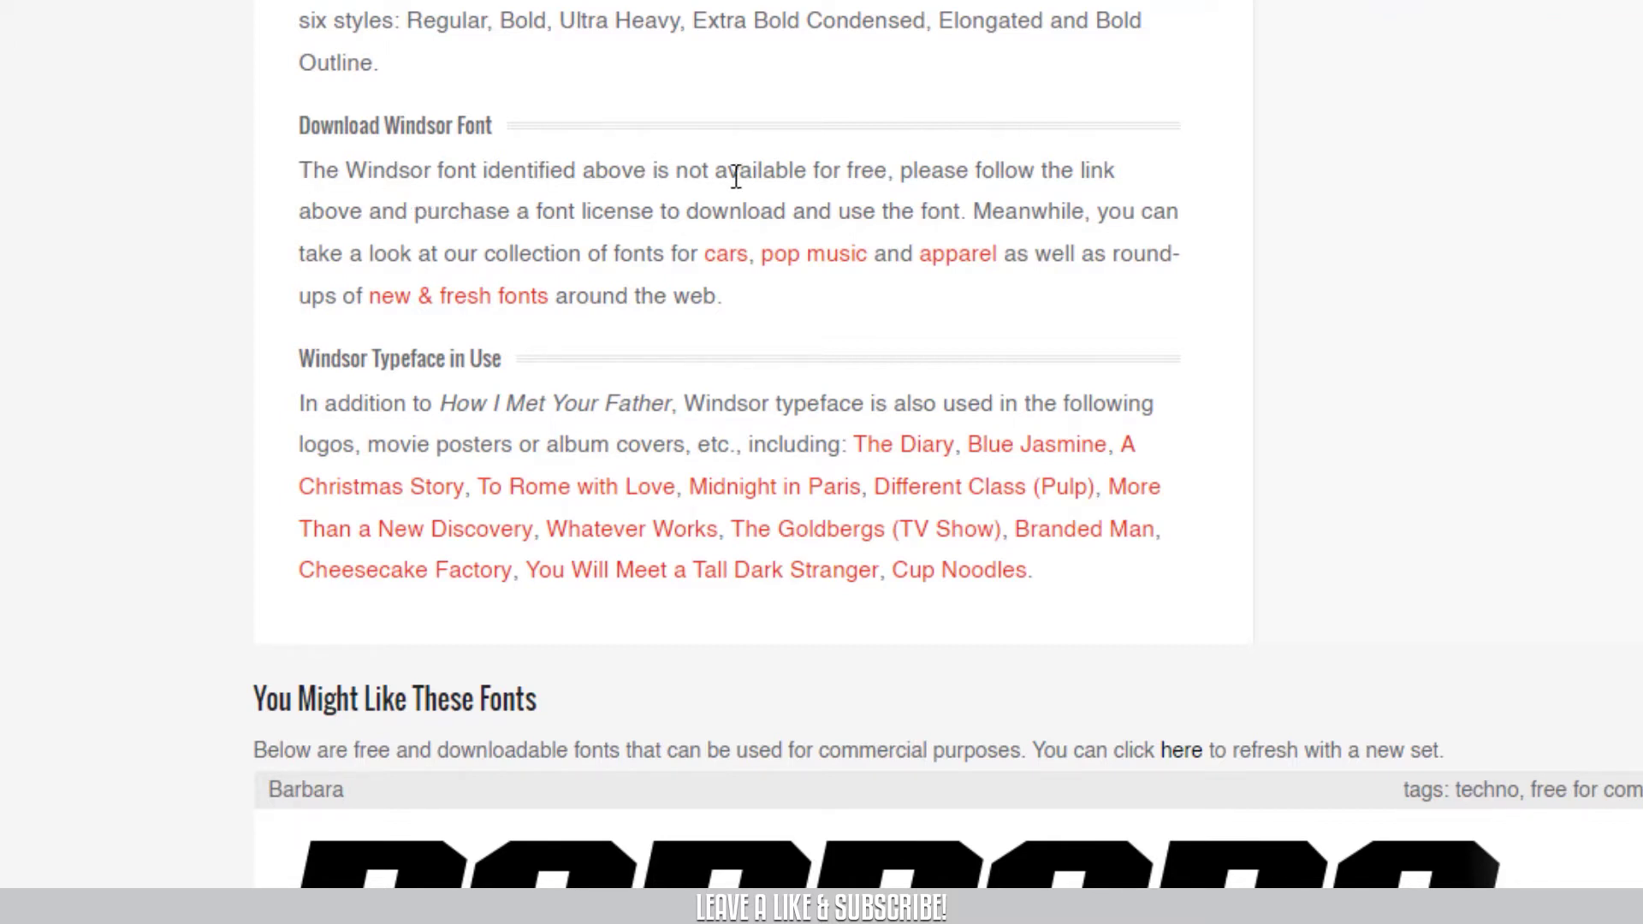
pyautogui.scroll(-5, 928, 364)
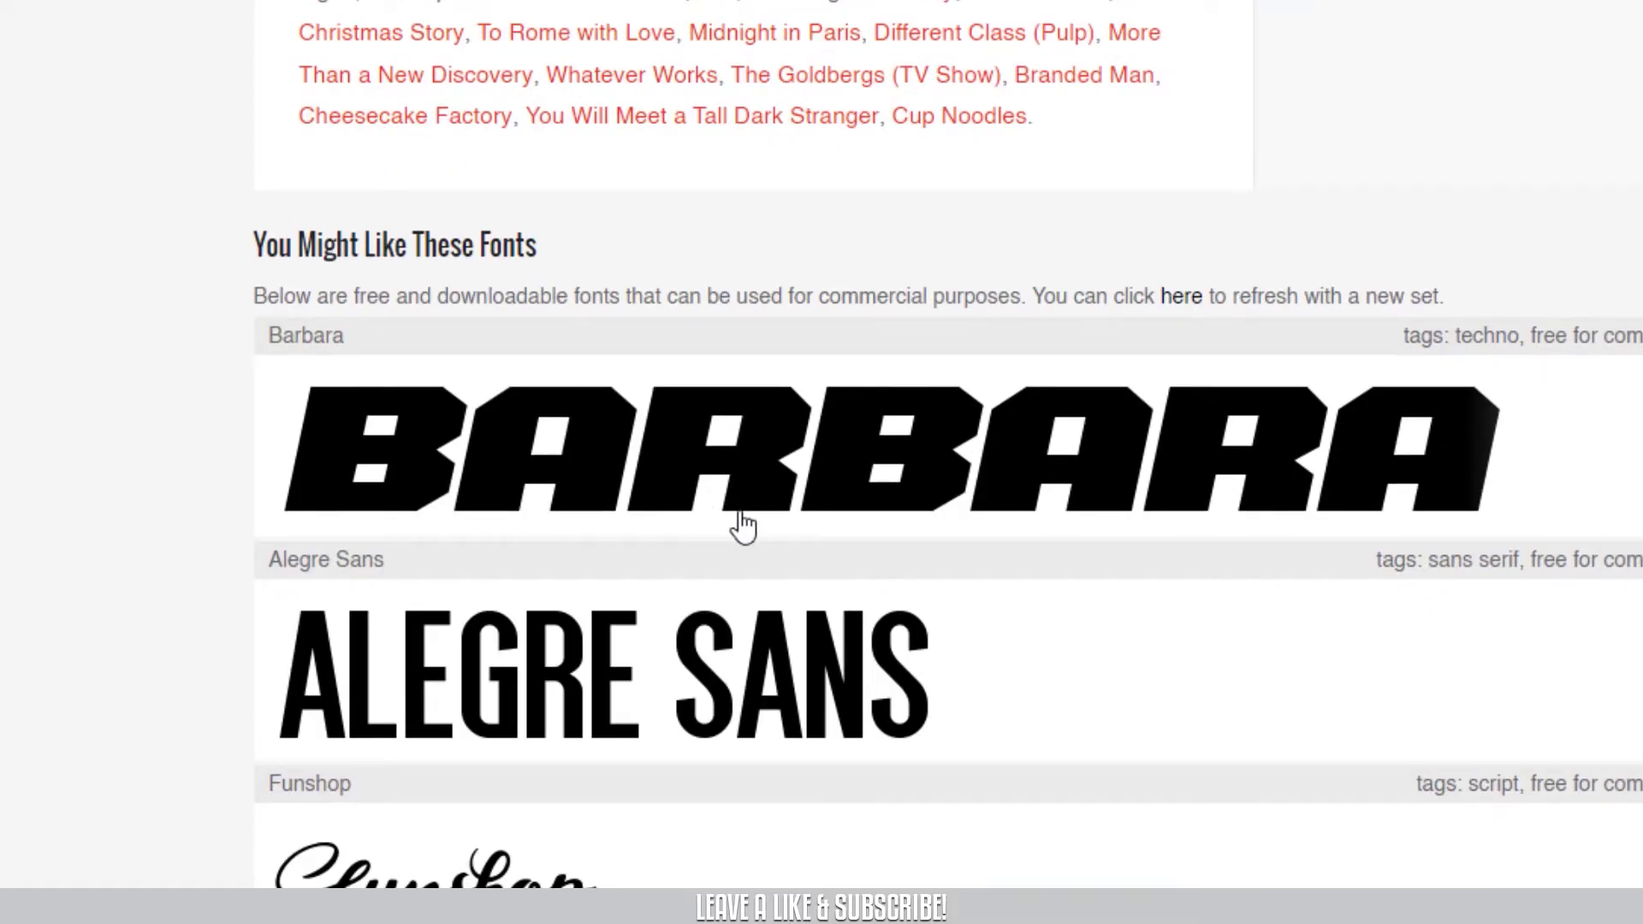
pyautogui.scroll(13, 744, 528)
pyautogui.scroll(8, 846, 198)
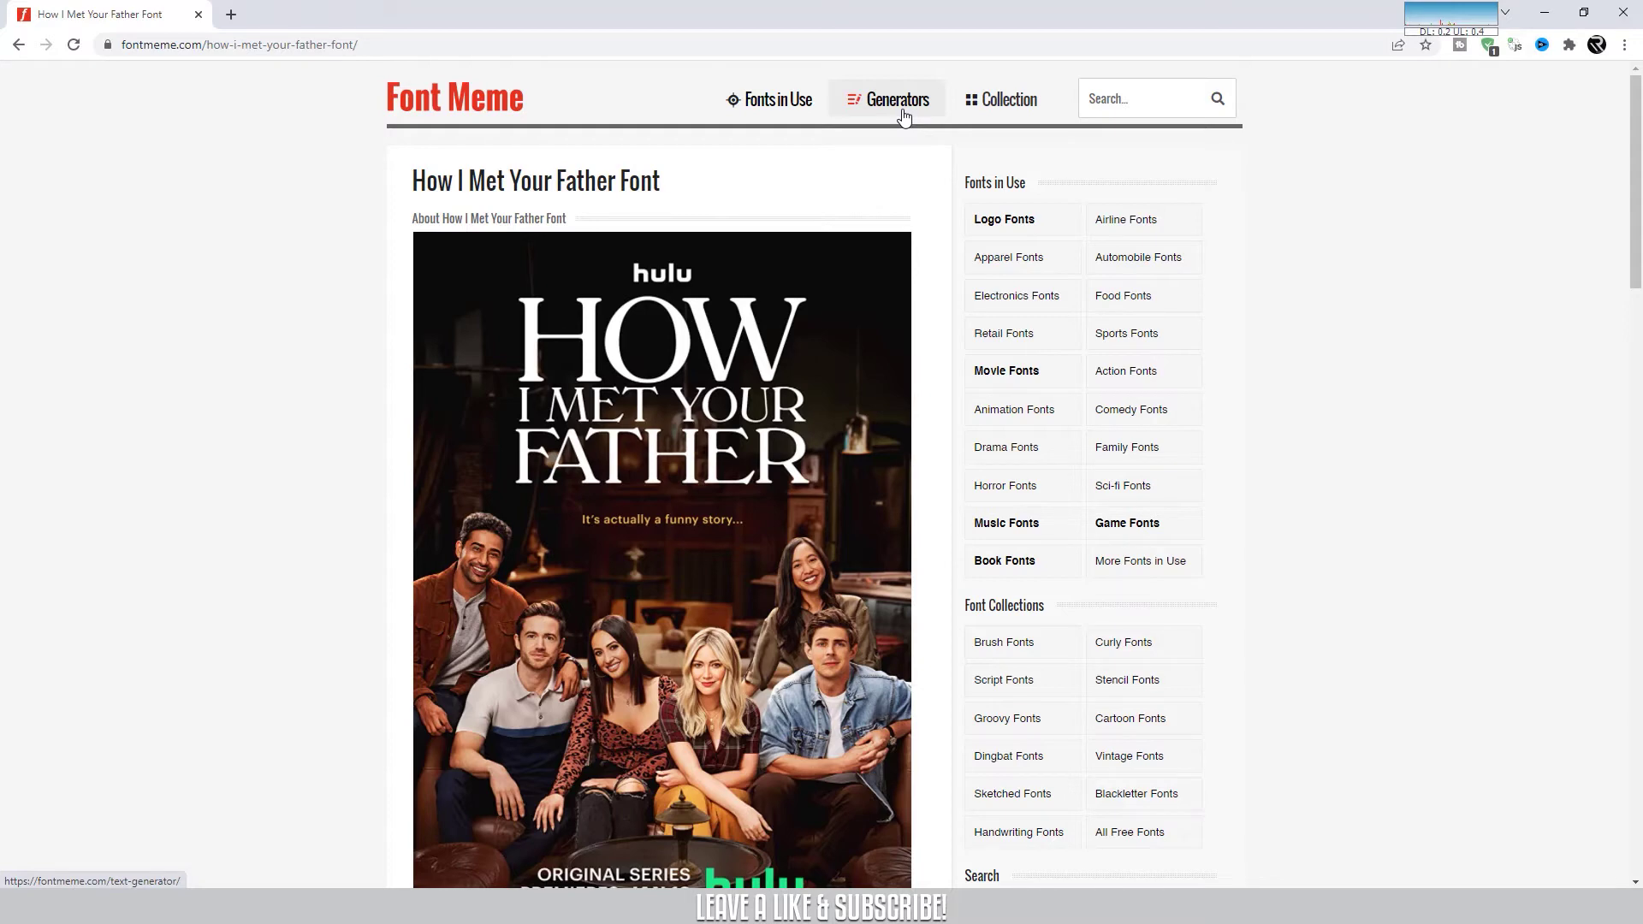
# Browse Font Meme's text generators and open the Featured Text Styles collection.
pyautogui.click(903, 115)
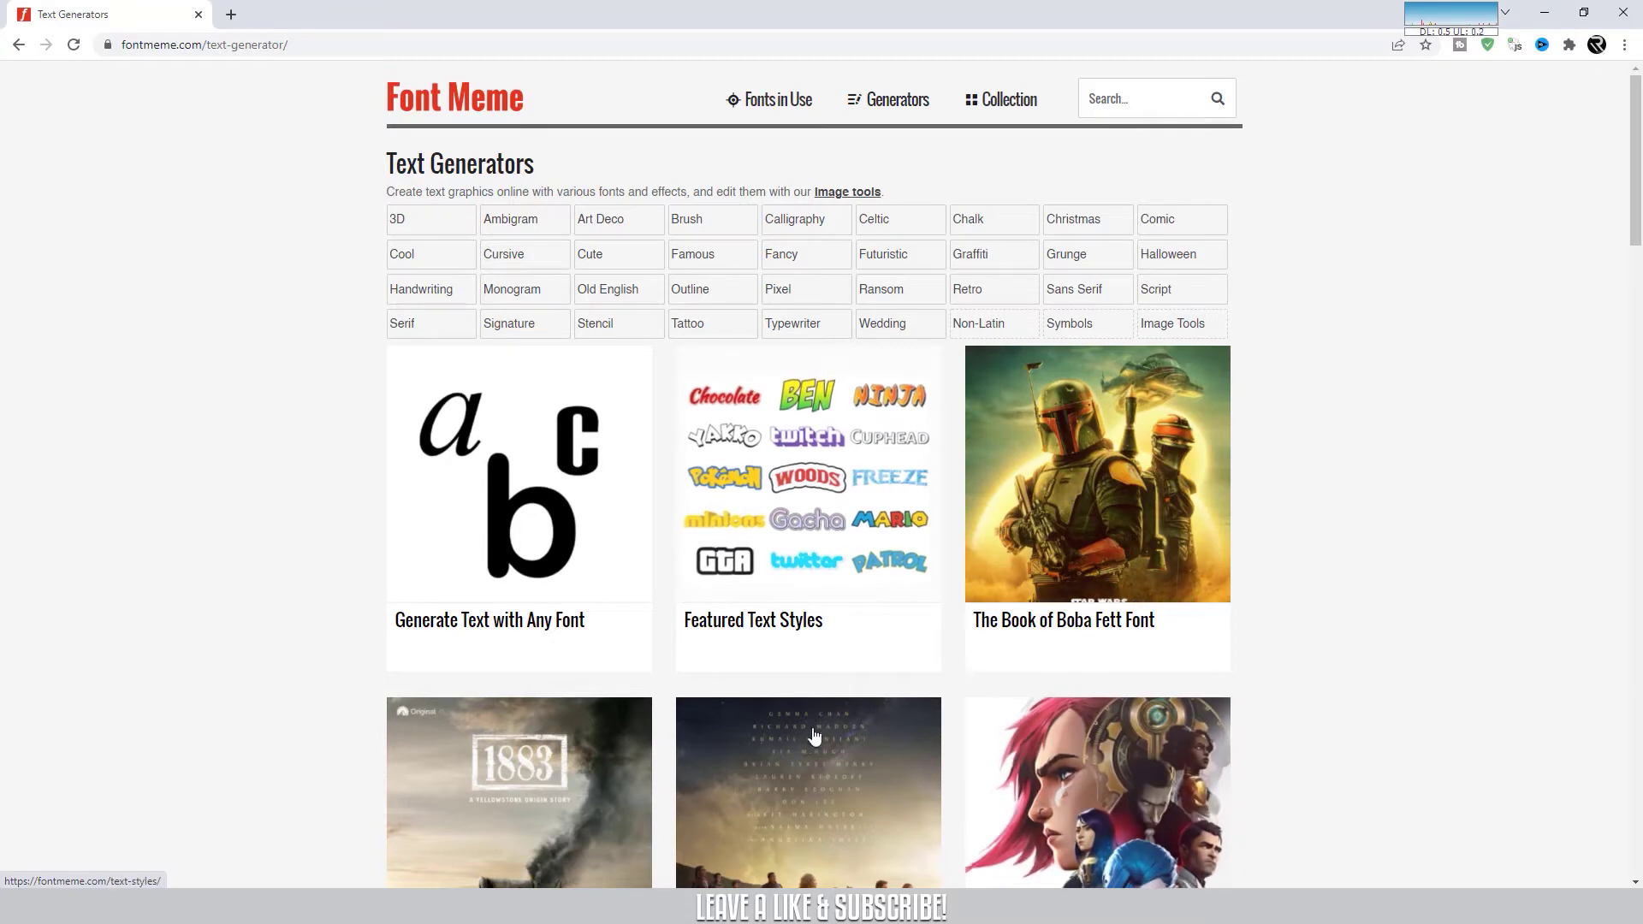
pyautogui.scroll(-4, 1258, 697)
pyautogui.scroll(-2, 1068, 693)
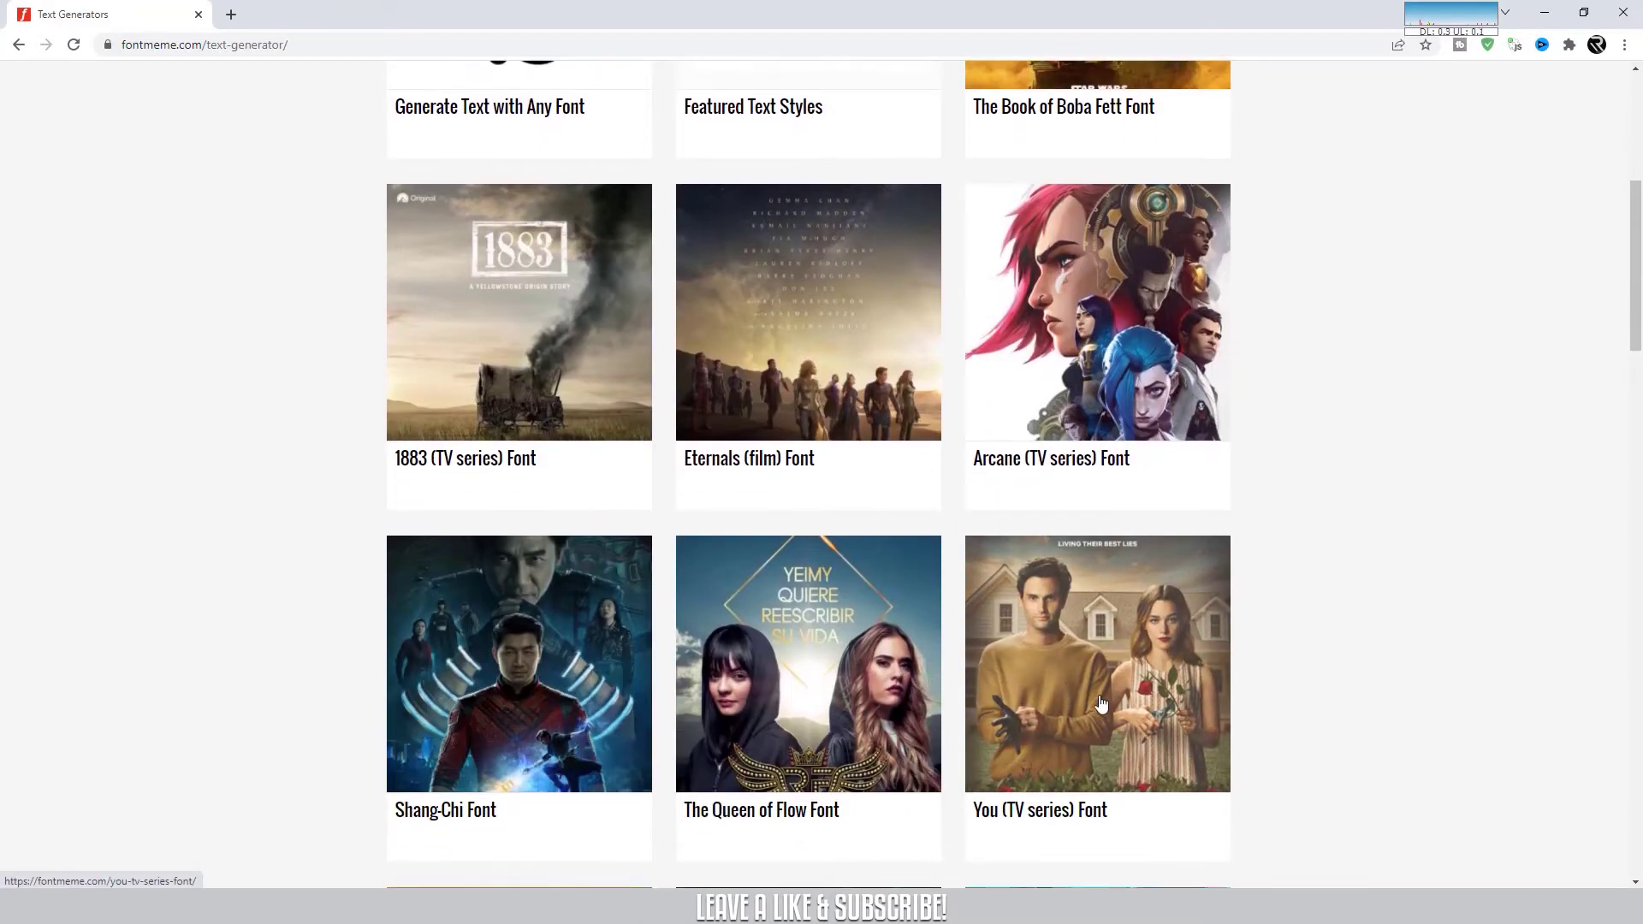
pyautogui.scroll(6, 1099, 702)
pyautogui.scroll(-3, 1012, 667)
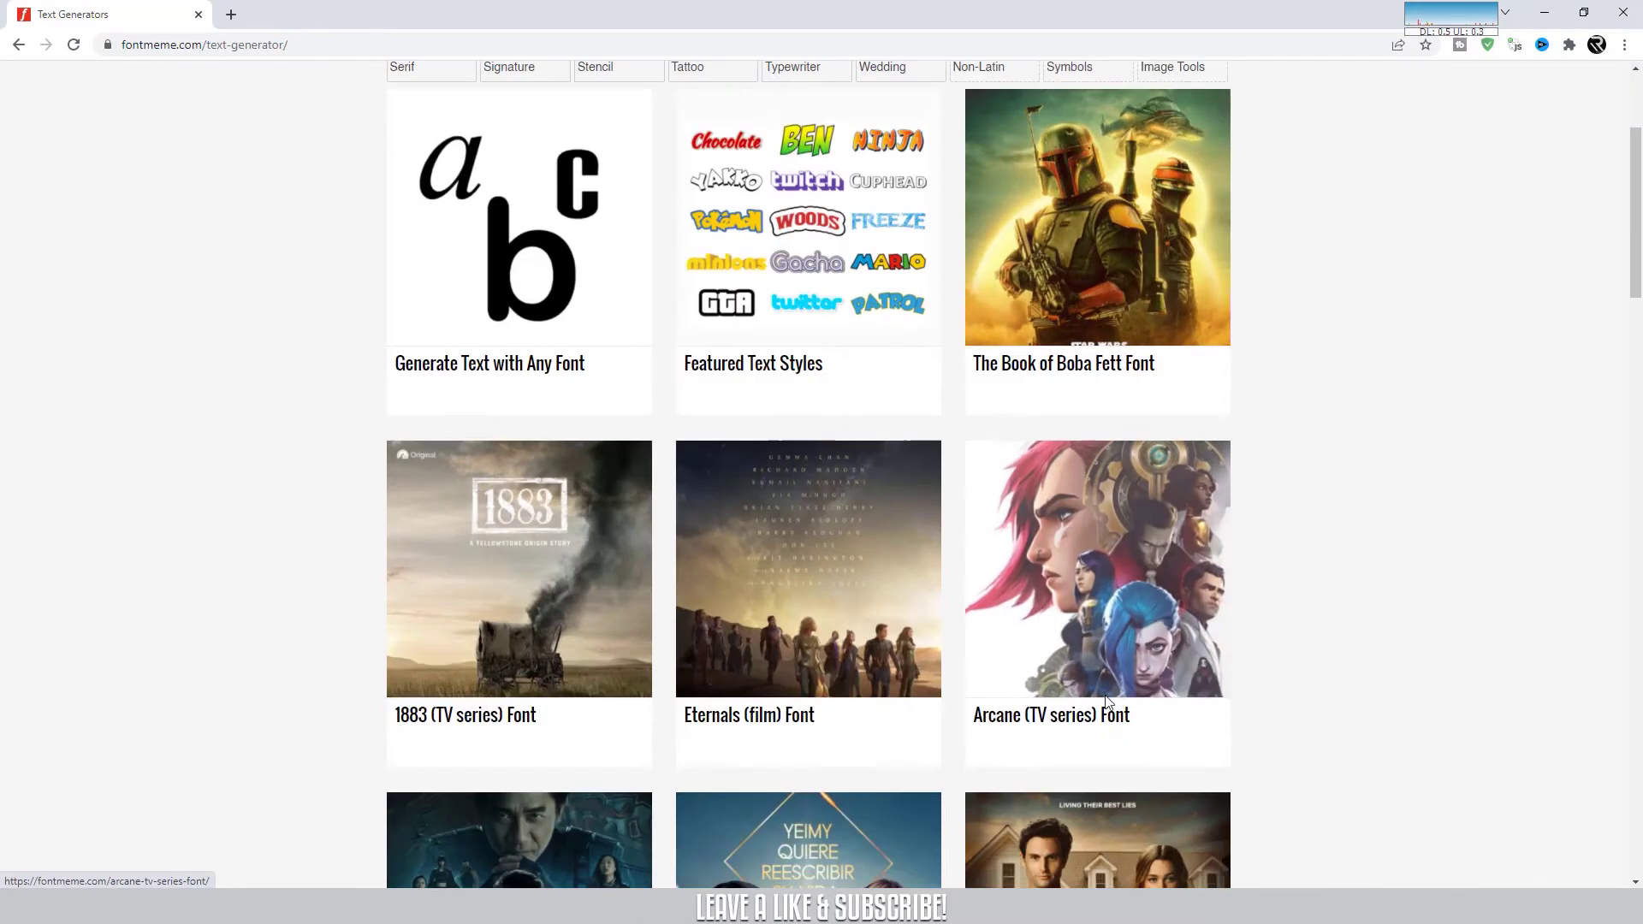
pyautogui.click(771, 228)
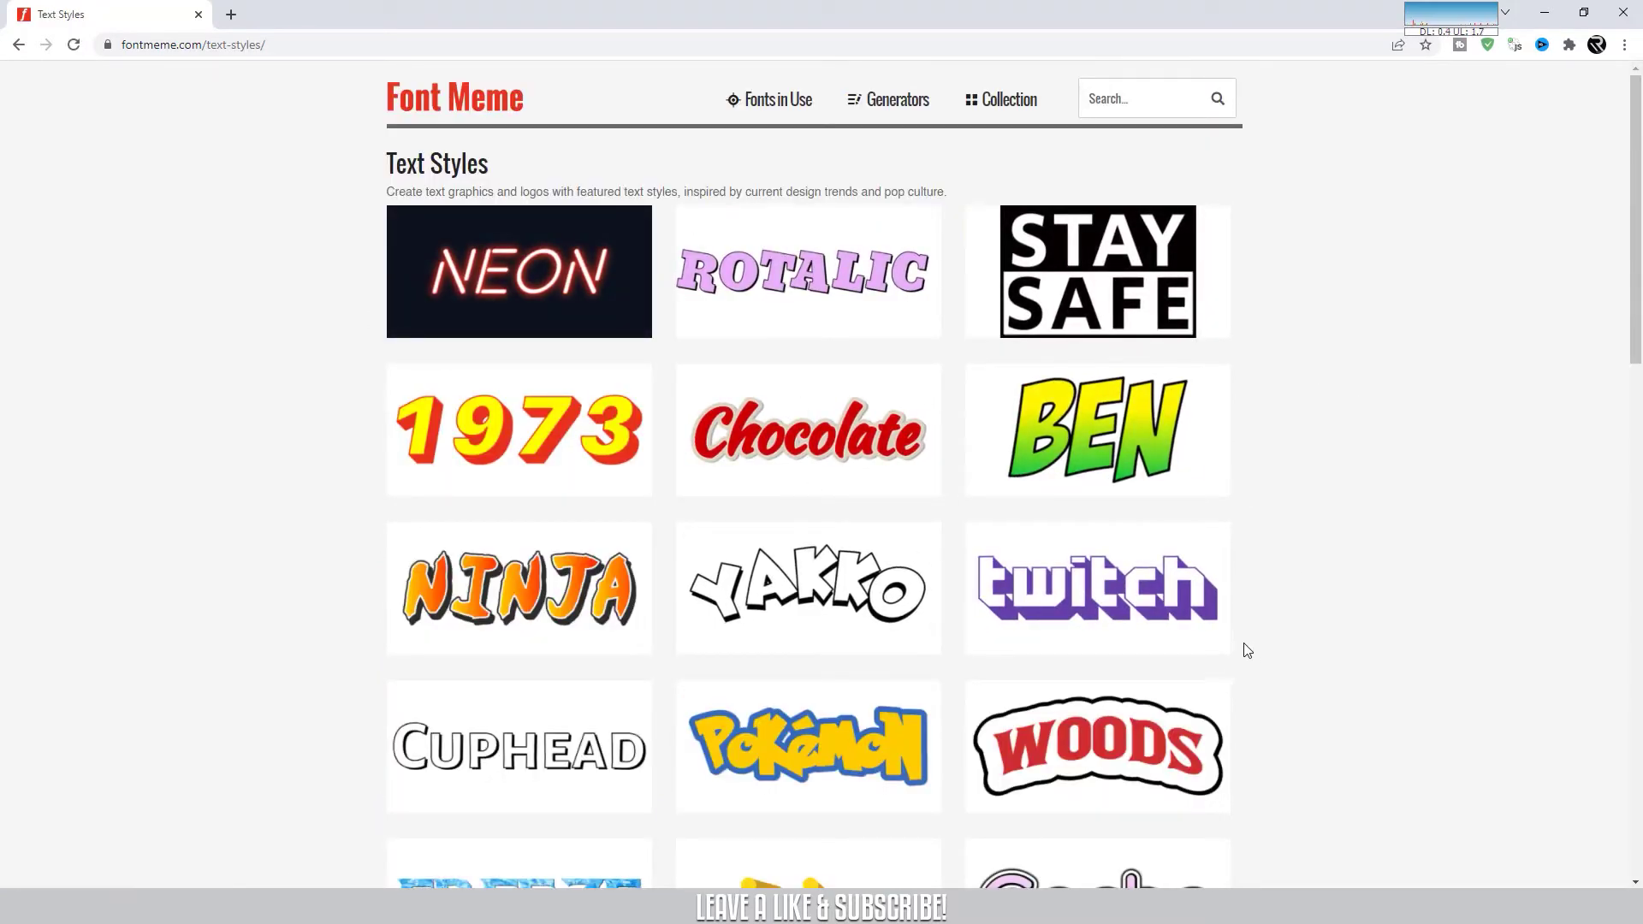
# Open the Ben 10 text style and look over its generator options and font description.
pyautogui.scroll(-1, 1135, 344)
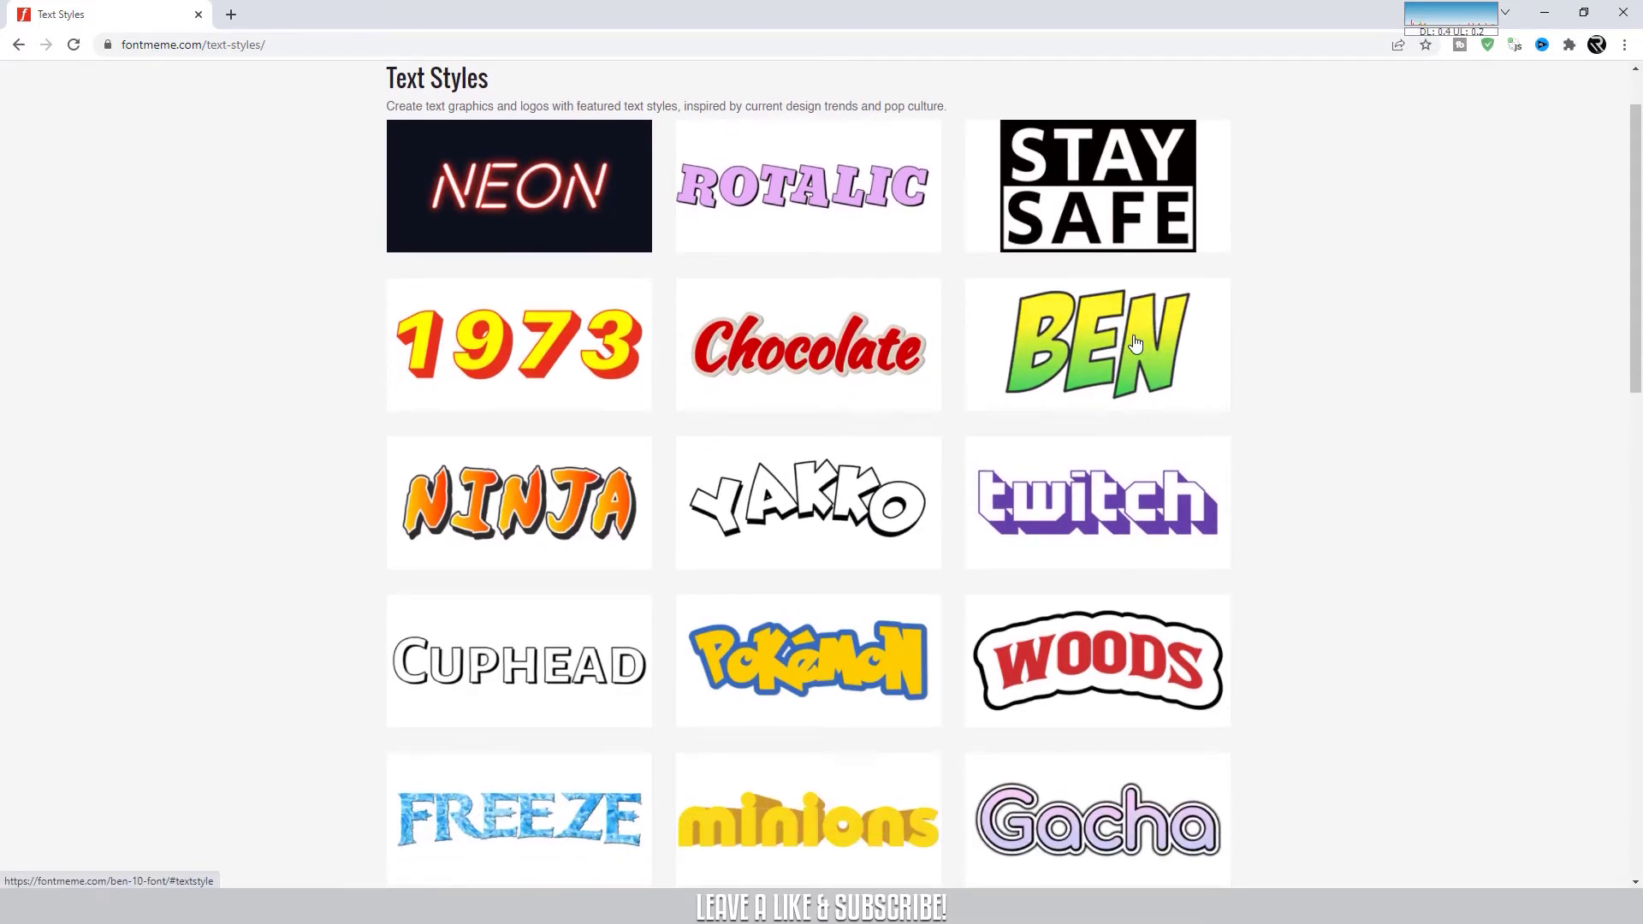
pyautogui.click(1135, 344)
pyautogui.scroll(5, 775, 489)
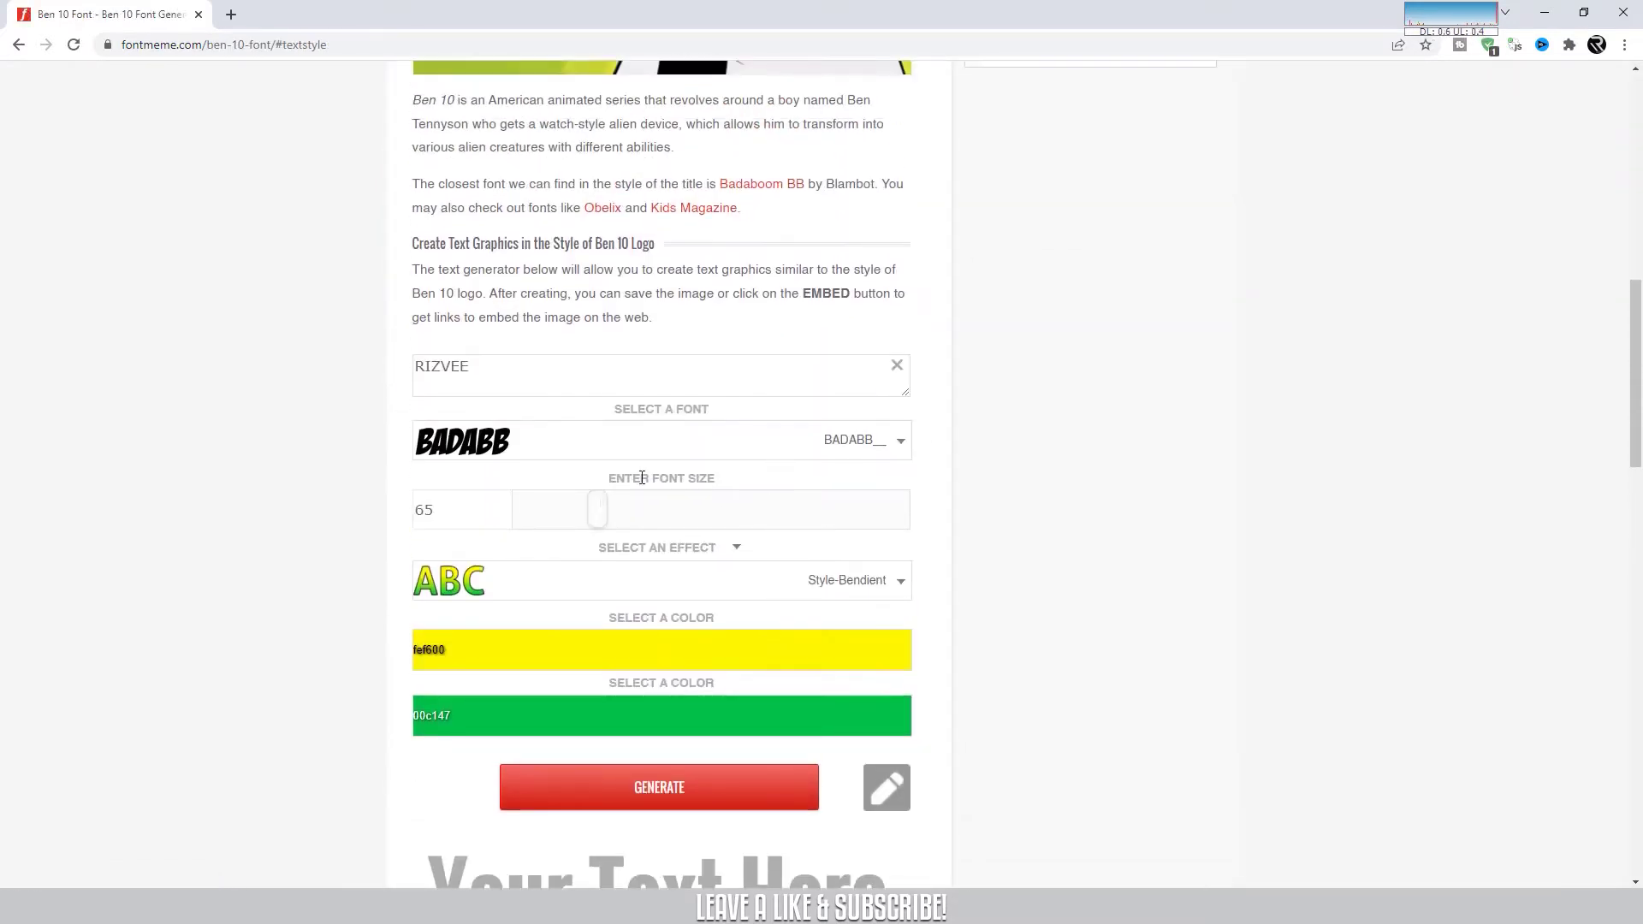
pyautogui.scroll(4, 506, 475)
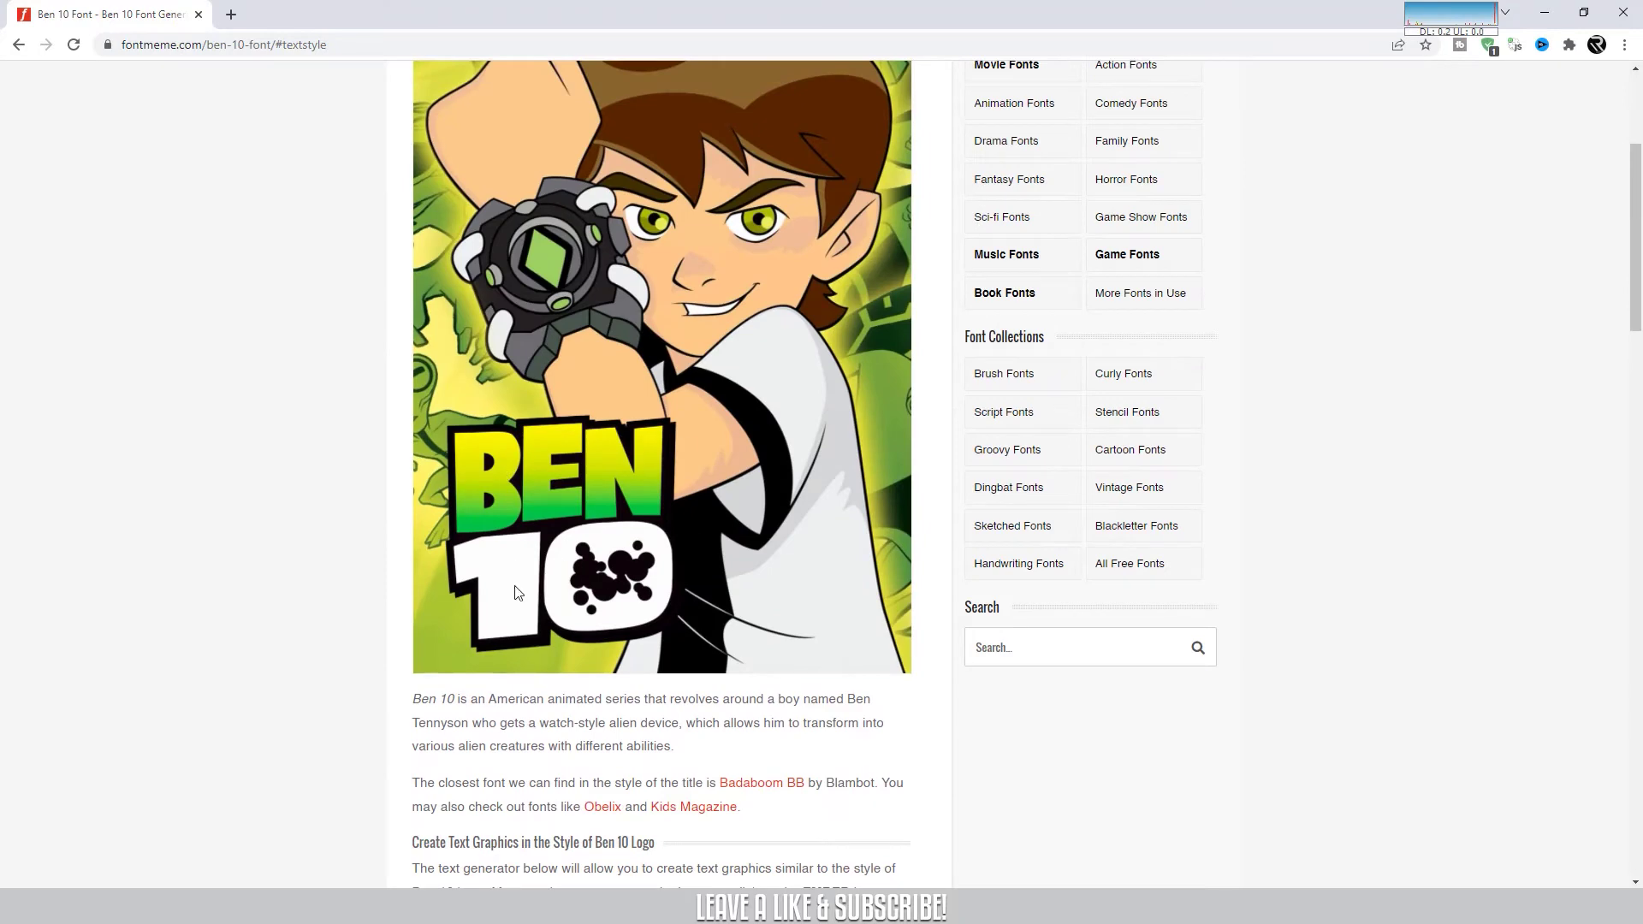
# Generate a Ben 10 style text graphic from the name already entered and compare it with the original logo.
pyautogui.scroll(-7, 517, 593)
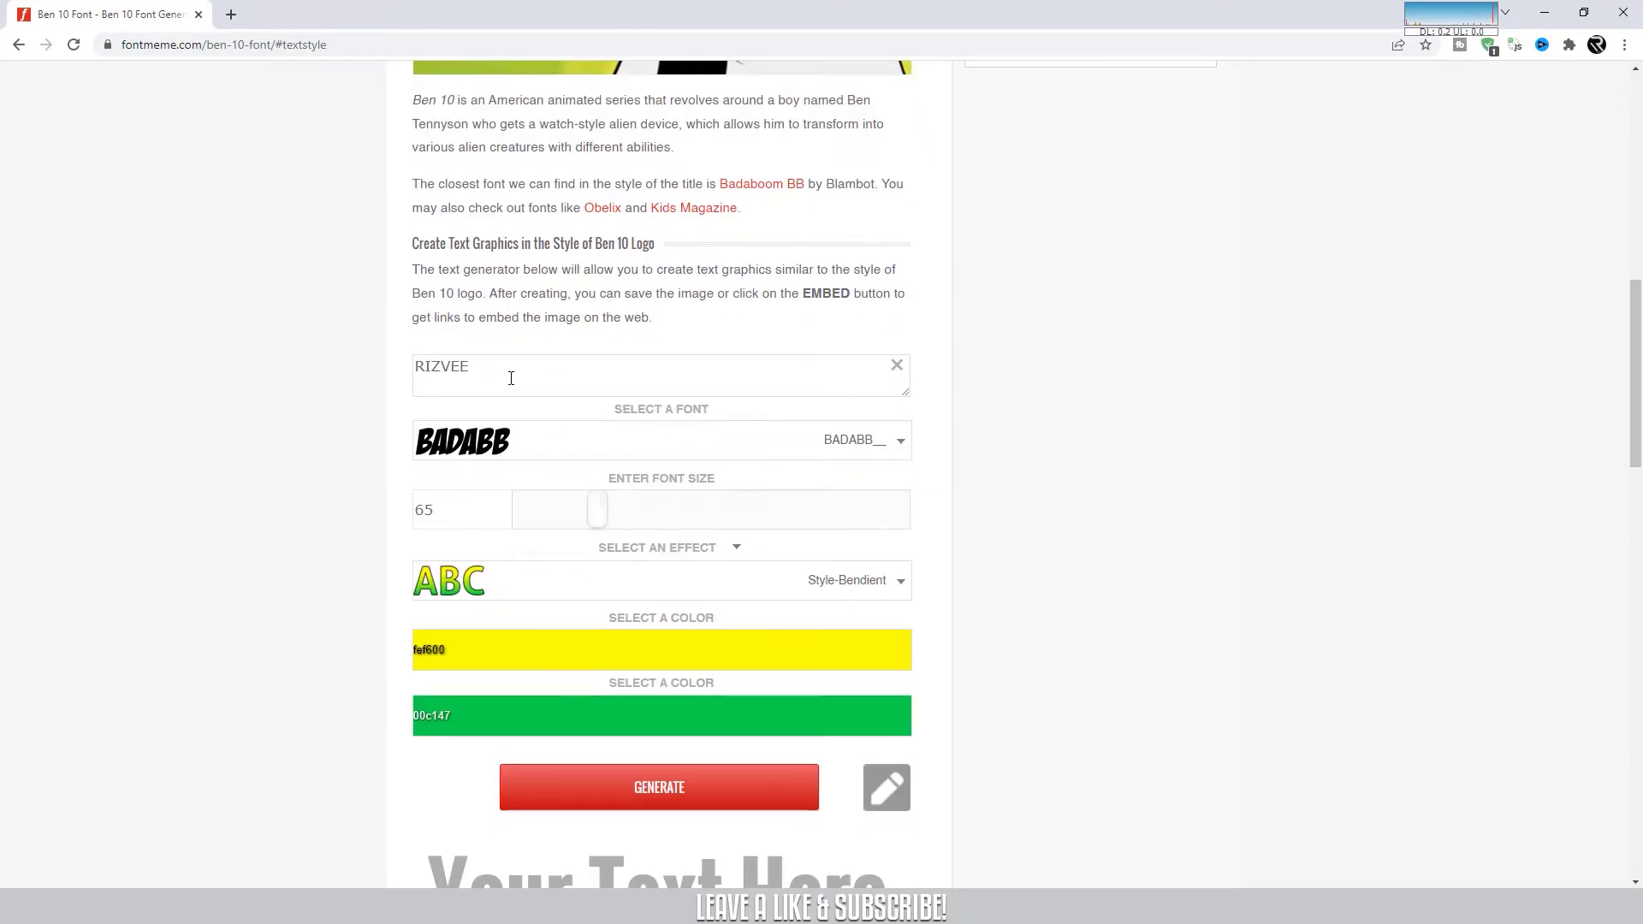
pyautogui.moveTo(471, 367); pyautogui.dragTo(414, 366)
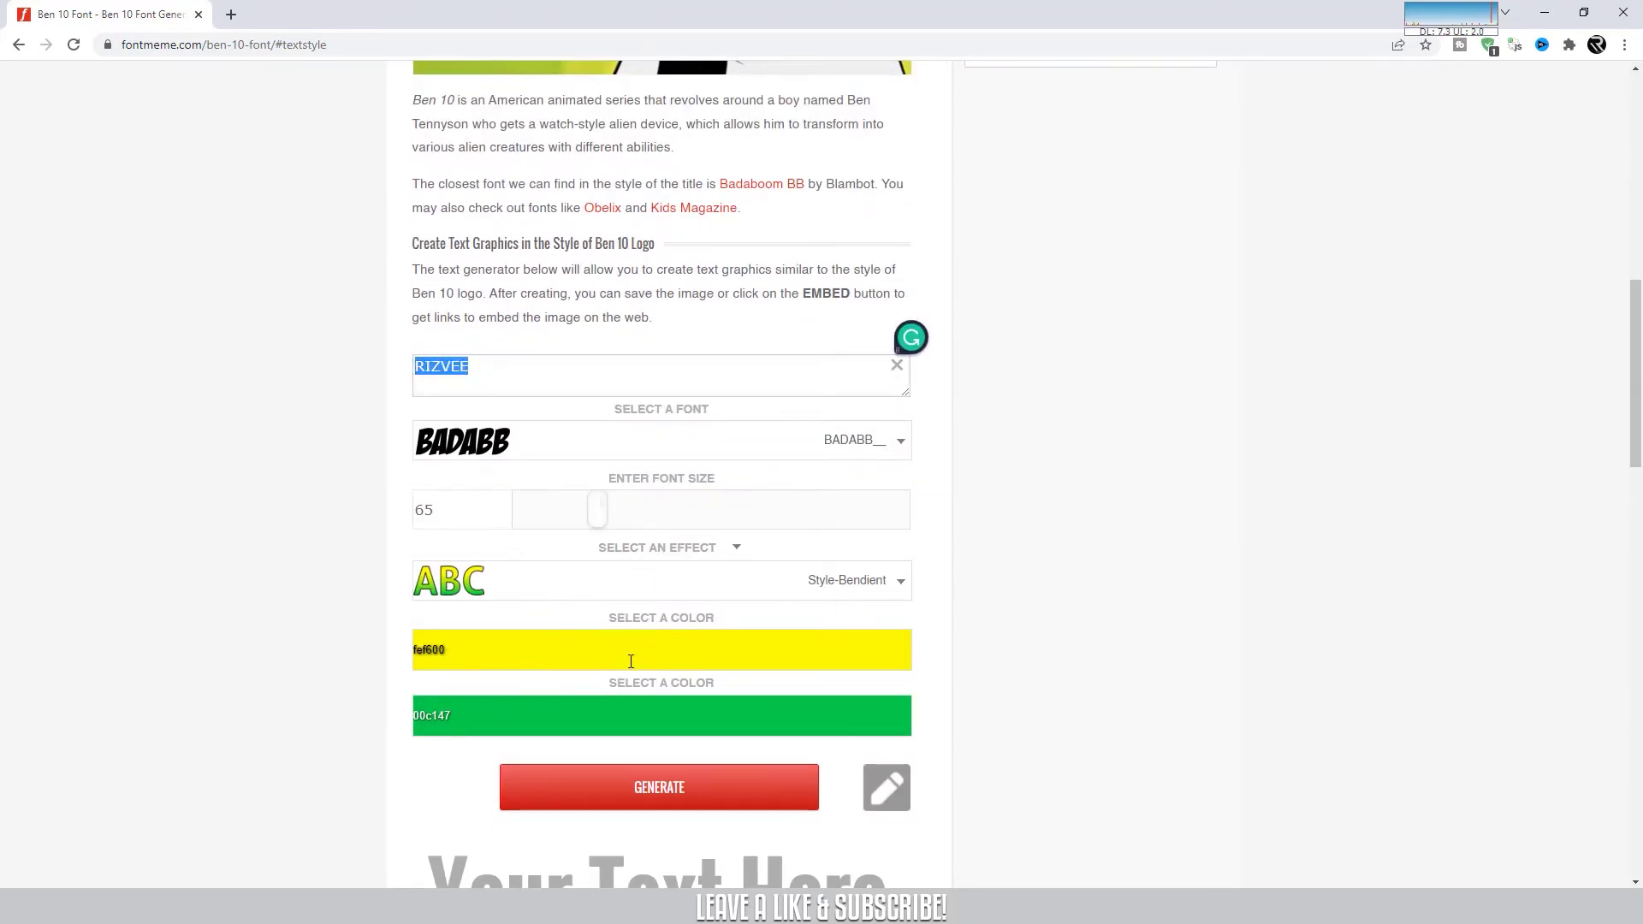
pyautogui.scroll(-1, 599, 642)
pyautogui.click(654, 698)
pyautogui.scroll(-3, 653, 697)
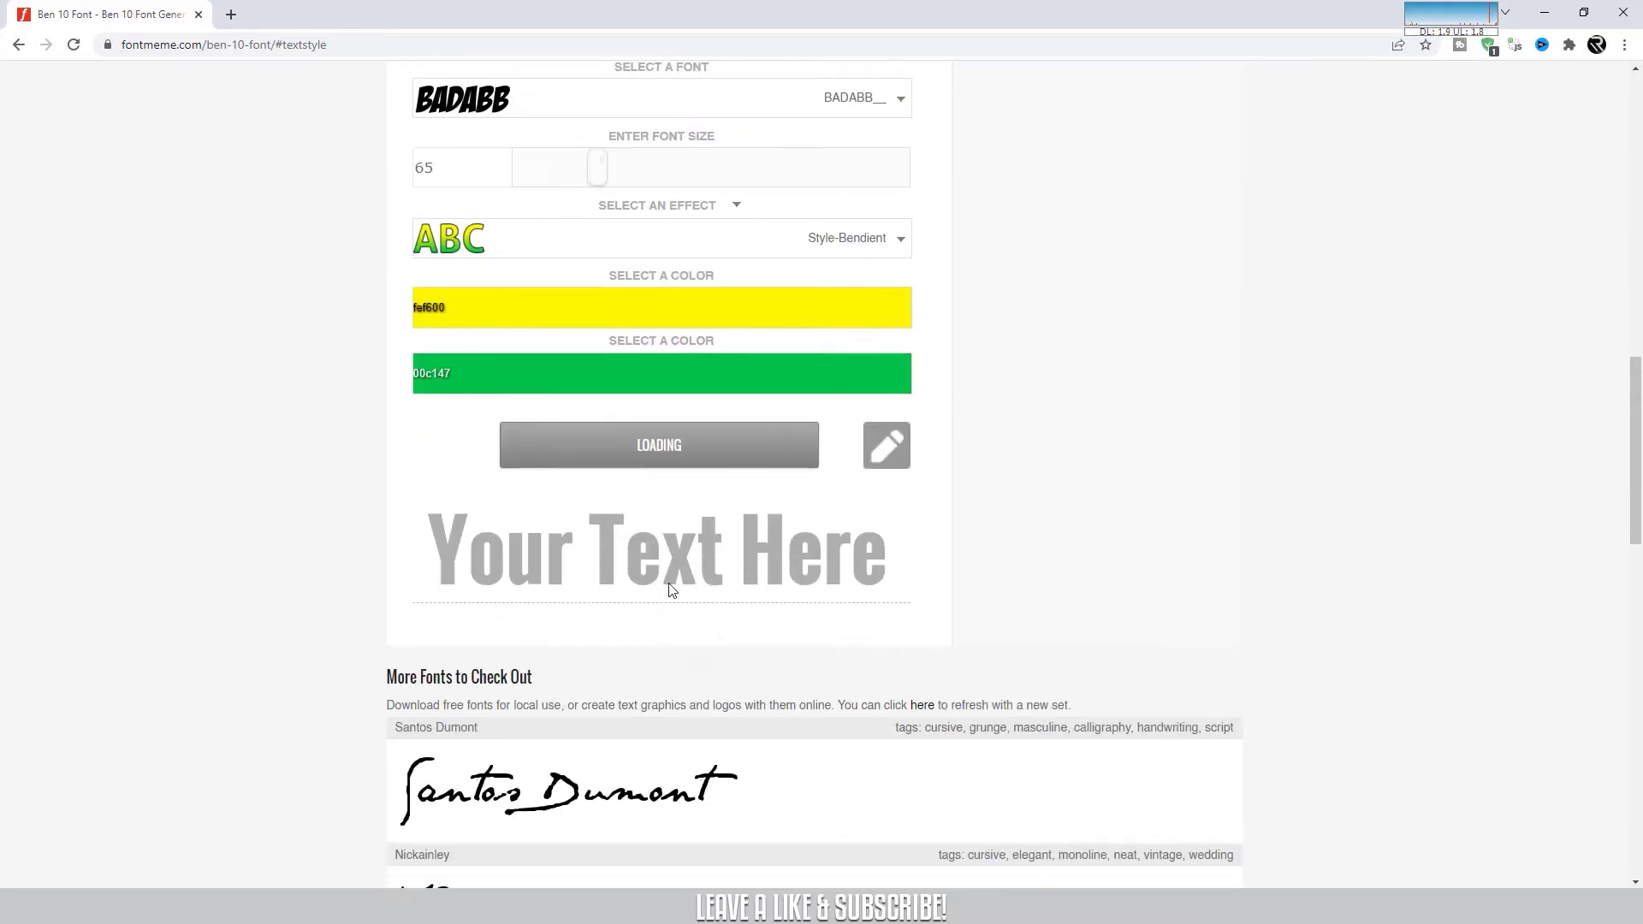
pyautogui.moveTo(598, 569)
pyautogui.scroll(10, 707, 537)
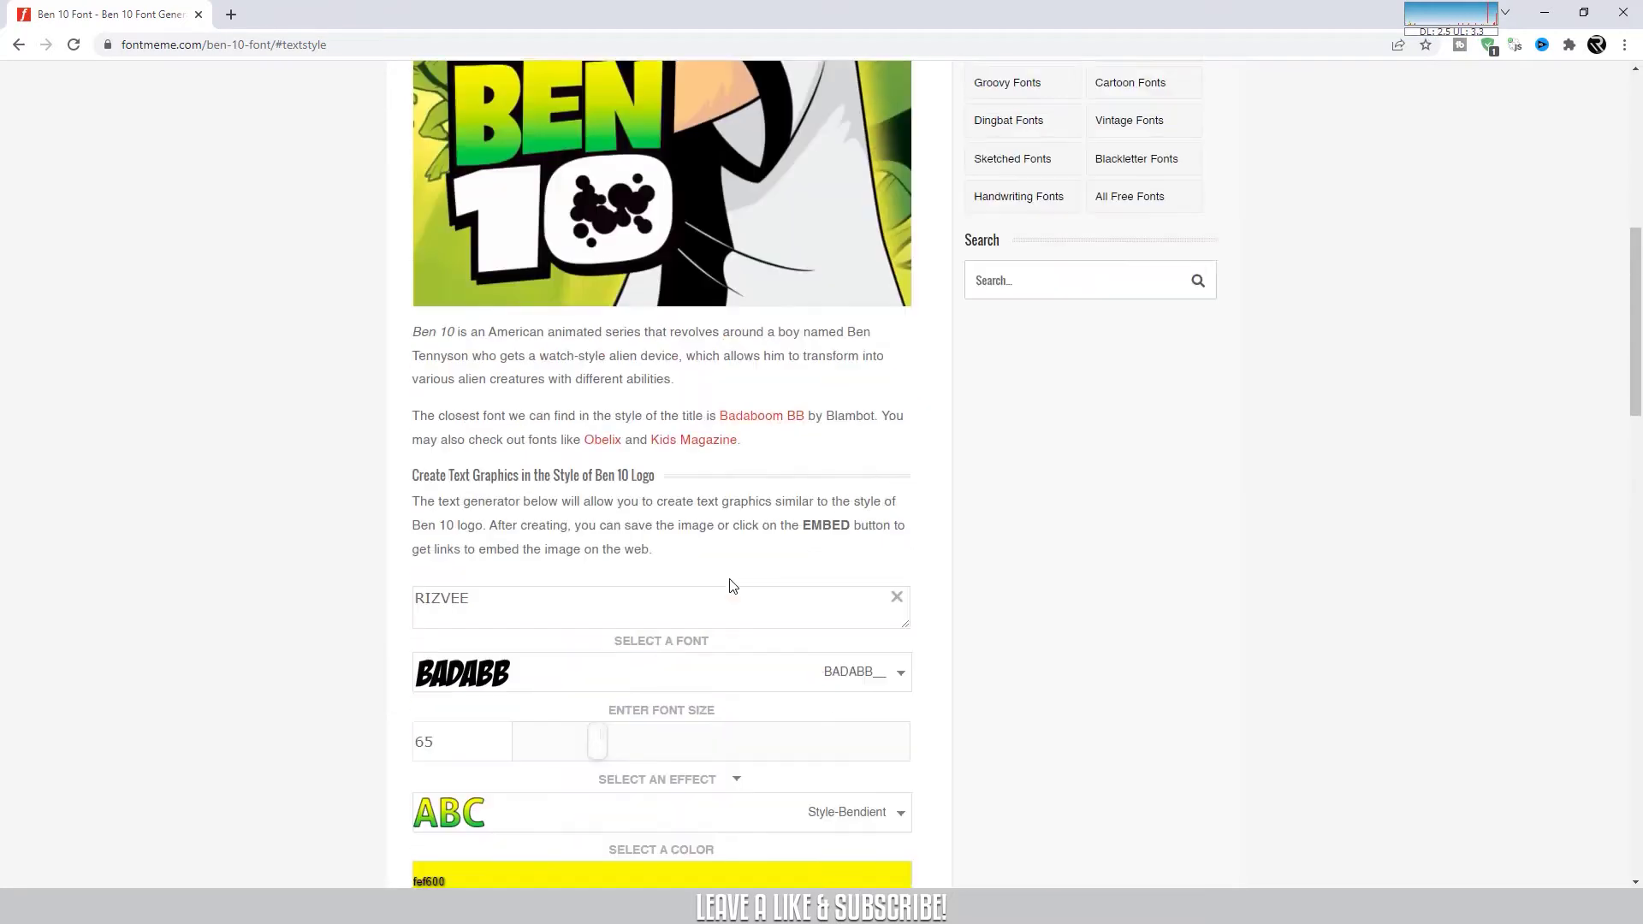
pyautogui.scroll(-10, 612, 489)
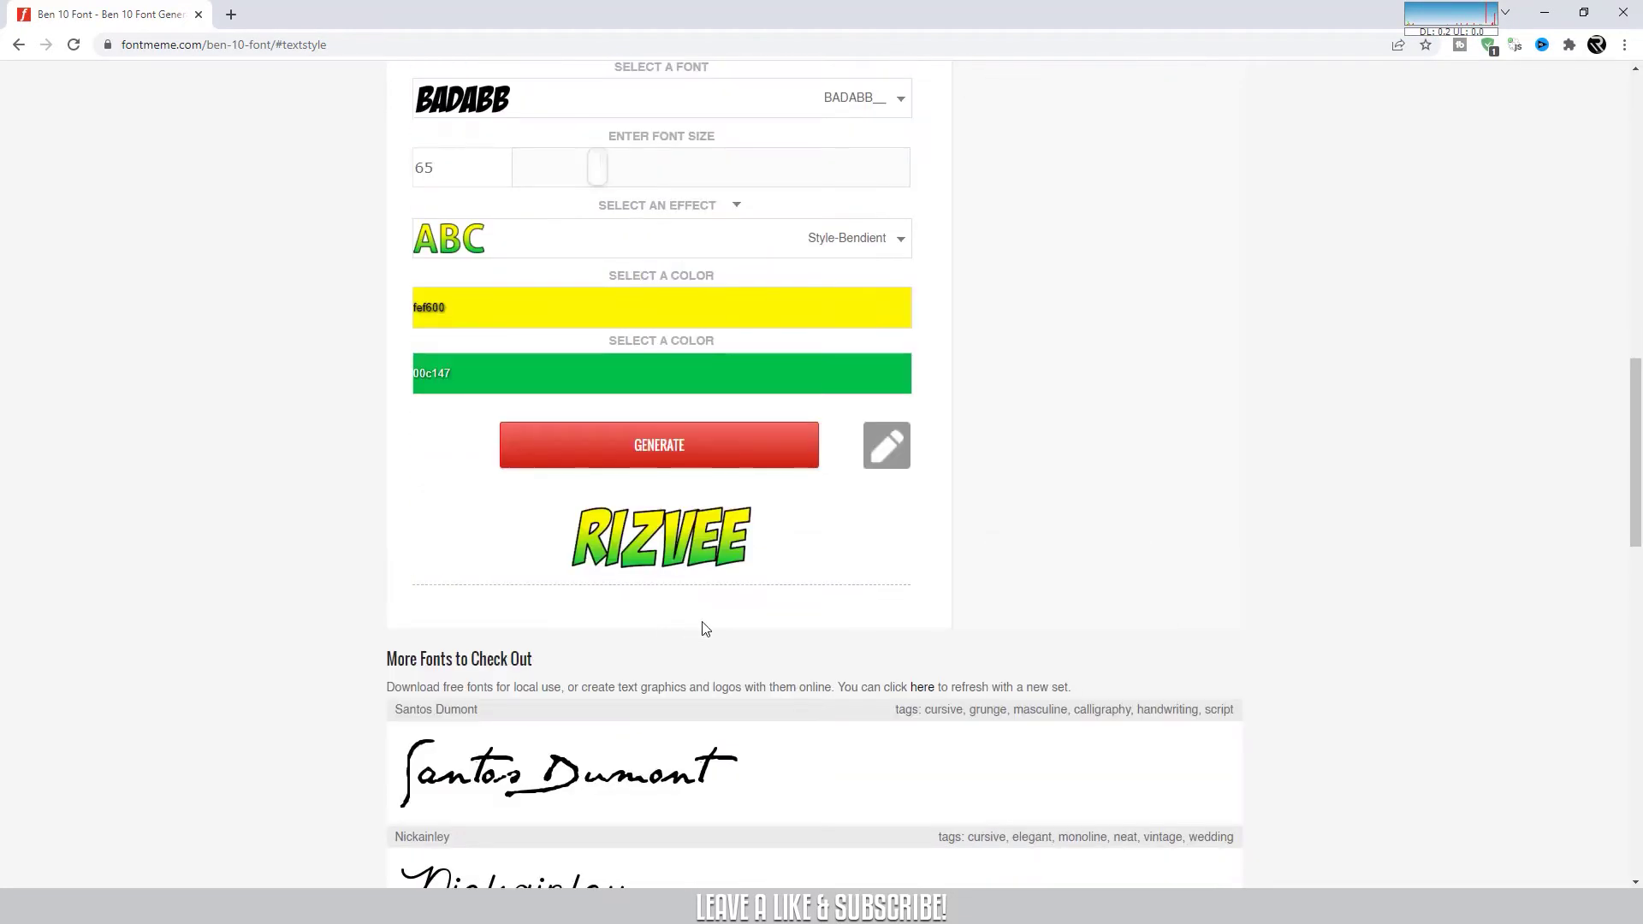
pyautogui.scroll(-4, 679, 282)
pyautogui.scroll(4, 662, 524)
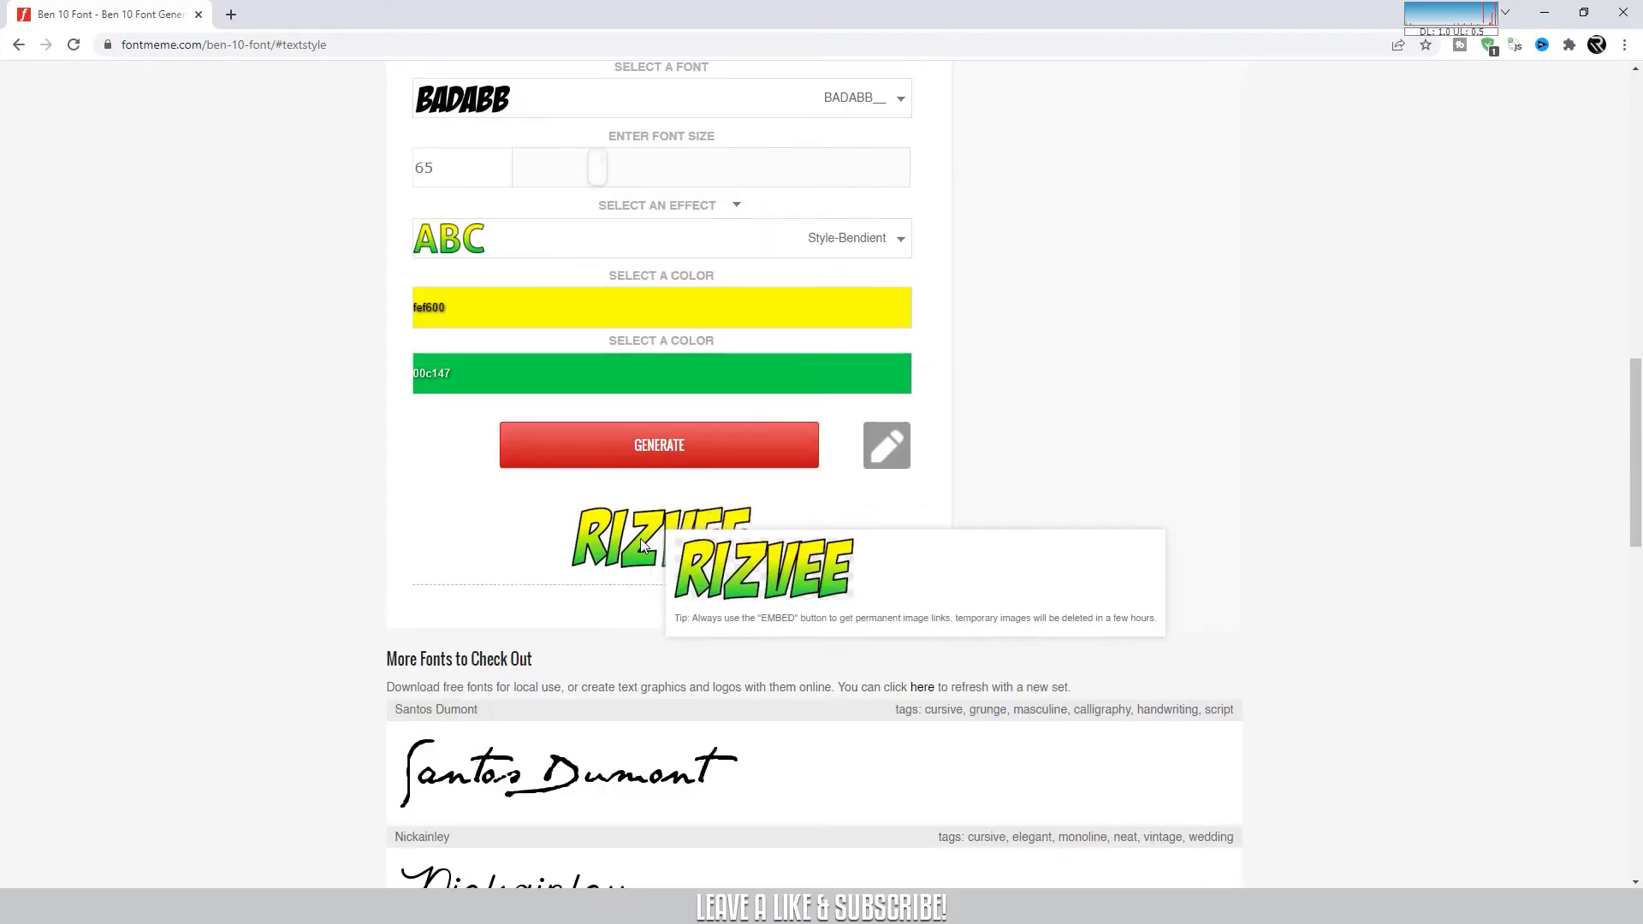
# Save the generated Ben 10 style graphic as an image, view the downloaded PNG and close the viewer.
pyautogui.rightClick(640, 538)
pyautogui.click(723, 572)
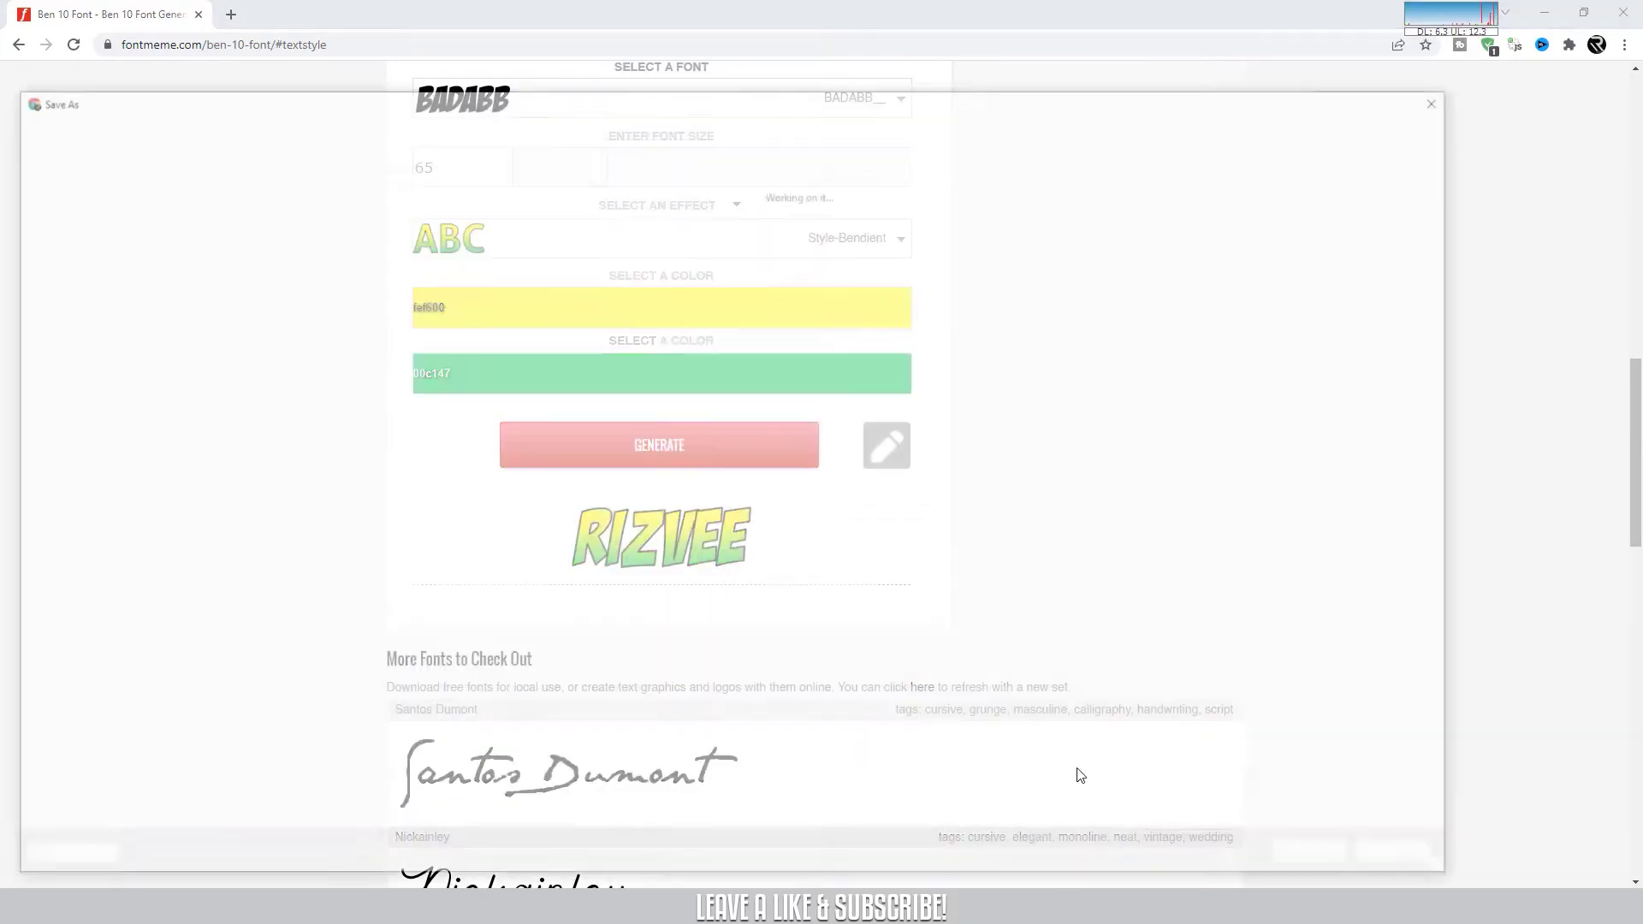
pyautogui.click(1309, 854)
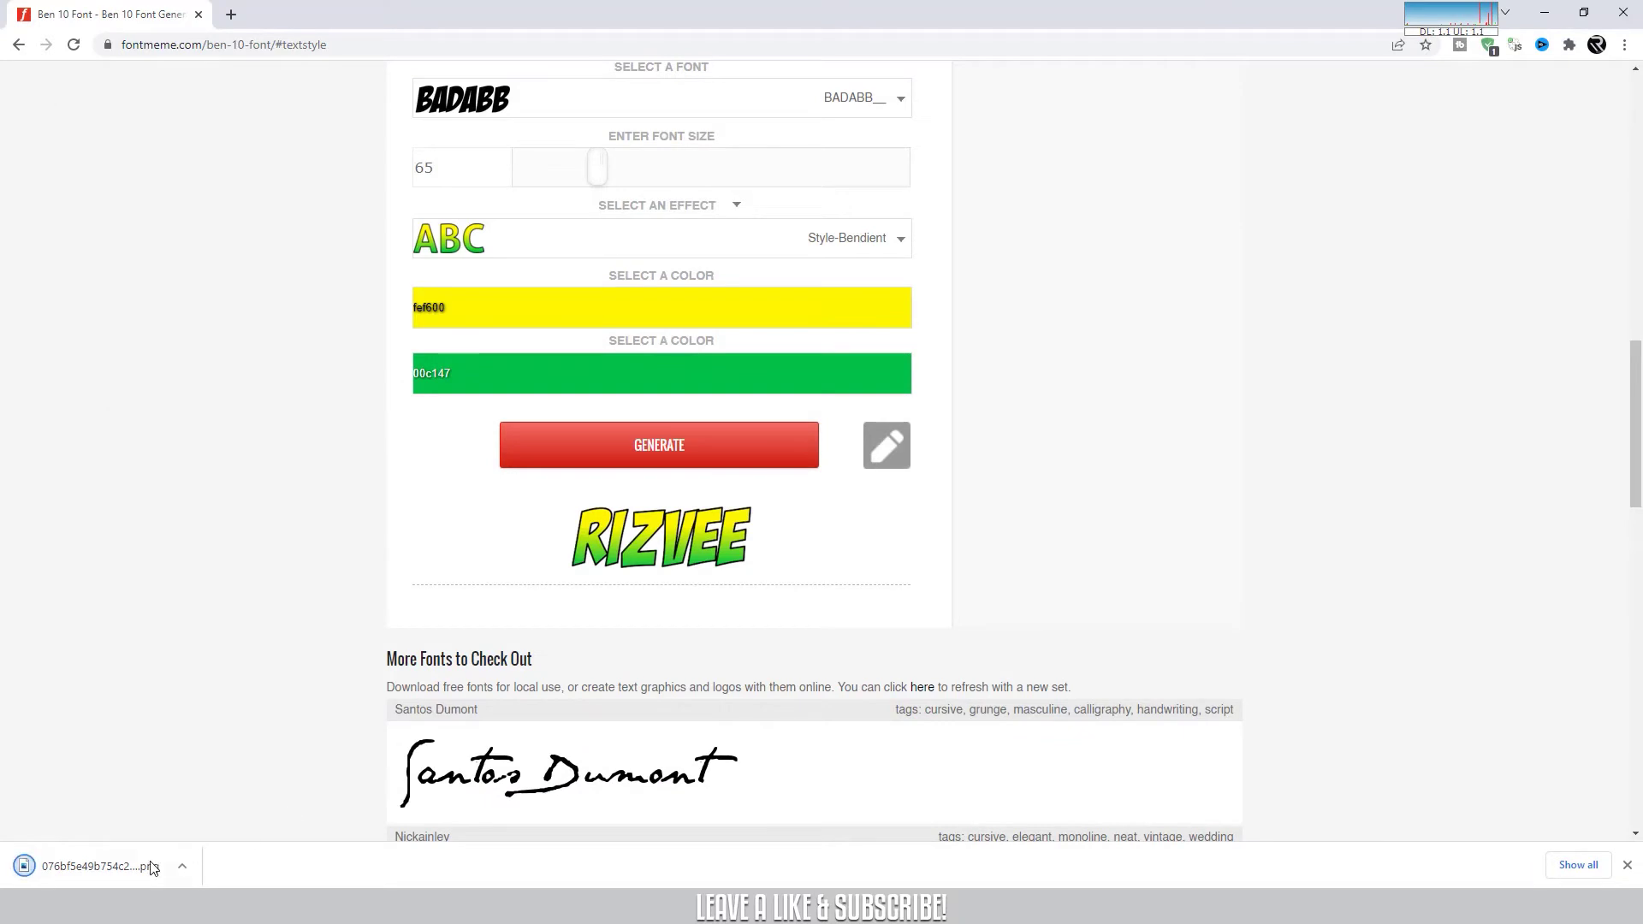
pyautogui.click(68, 866)
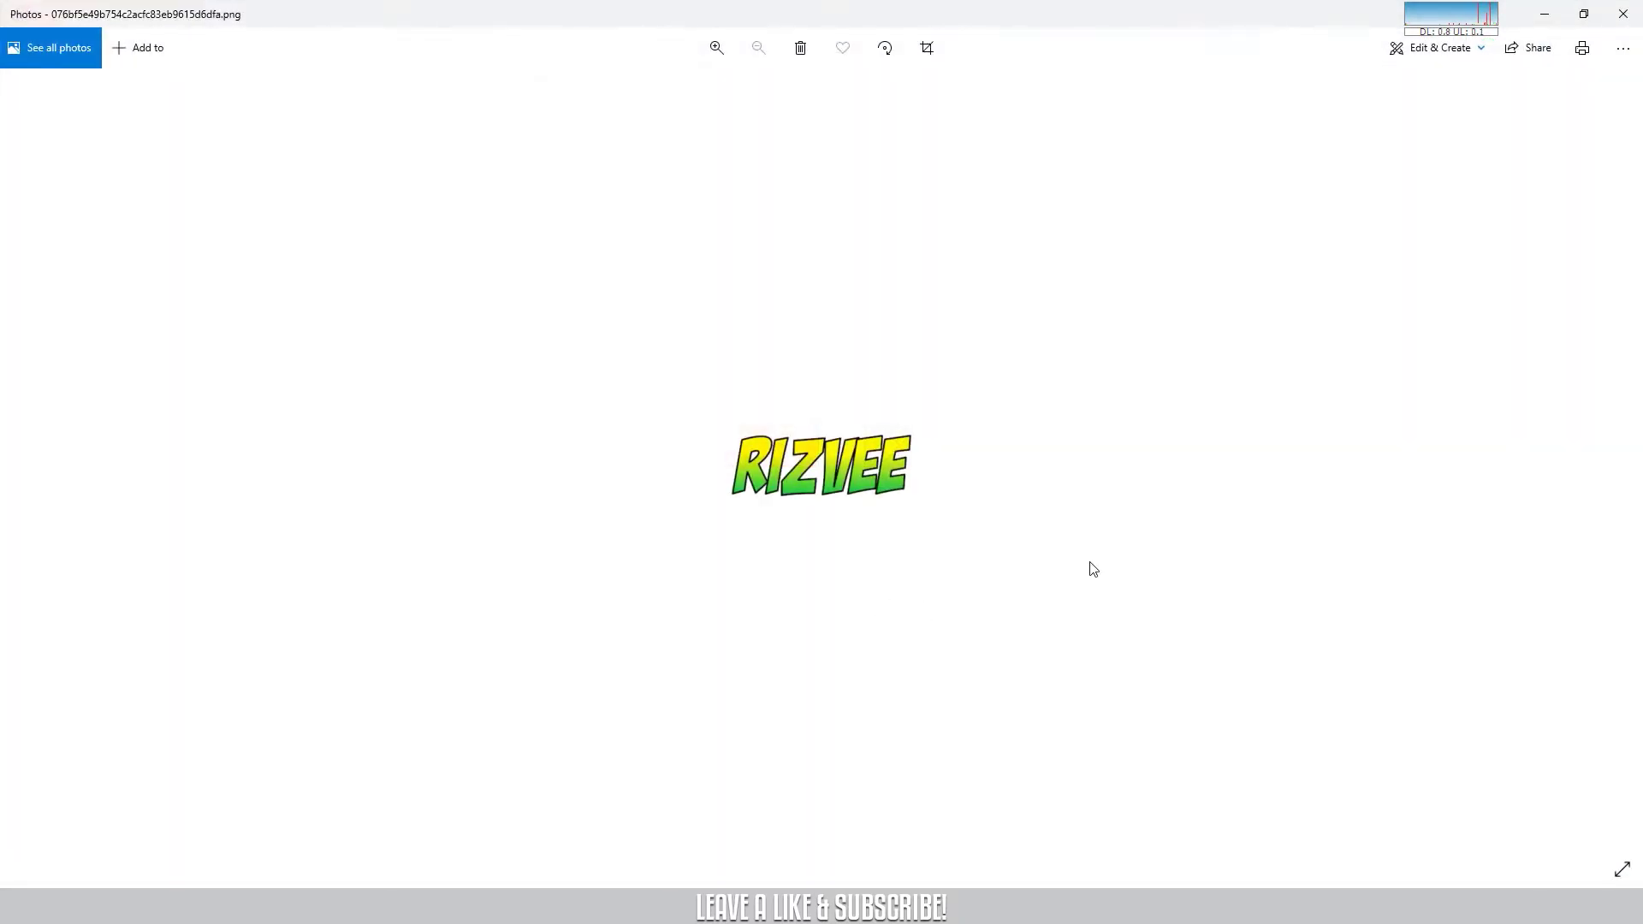
pyautogui.click(1623, 14)
# Return to the Text Styles collection and open the Twitter text style.
pyautogui.click(700, 355)
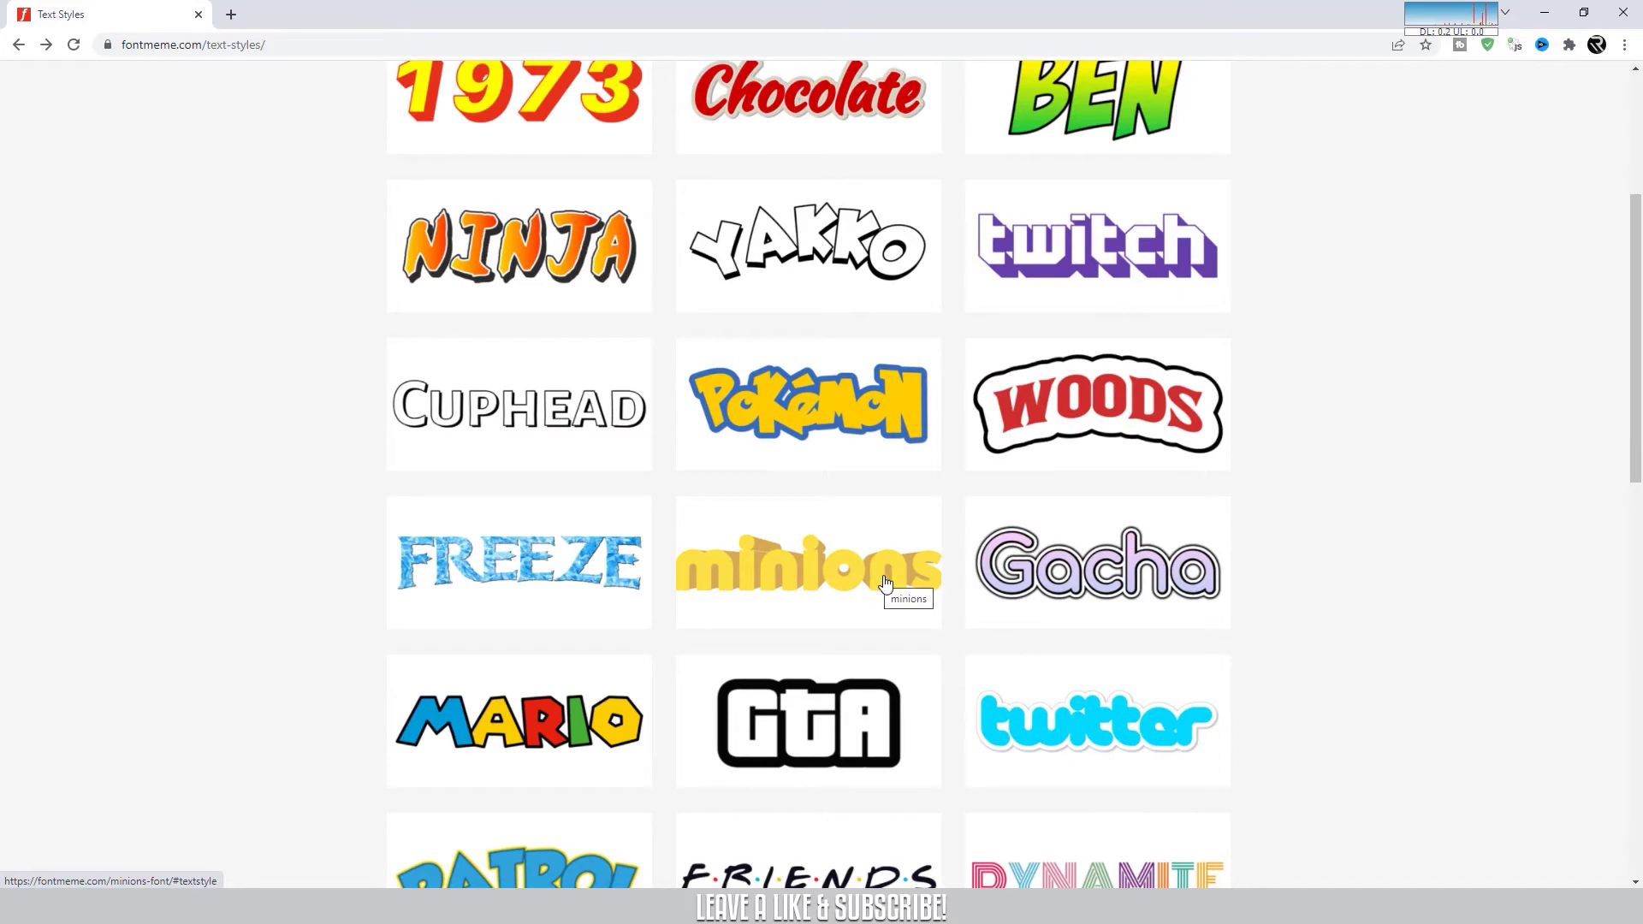
pyautogui.scroll(-3, 886, 583)
pyautogui.click(1097, 462)
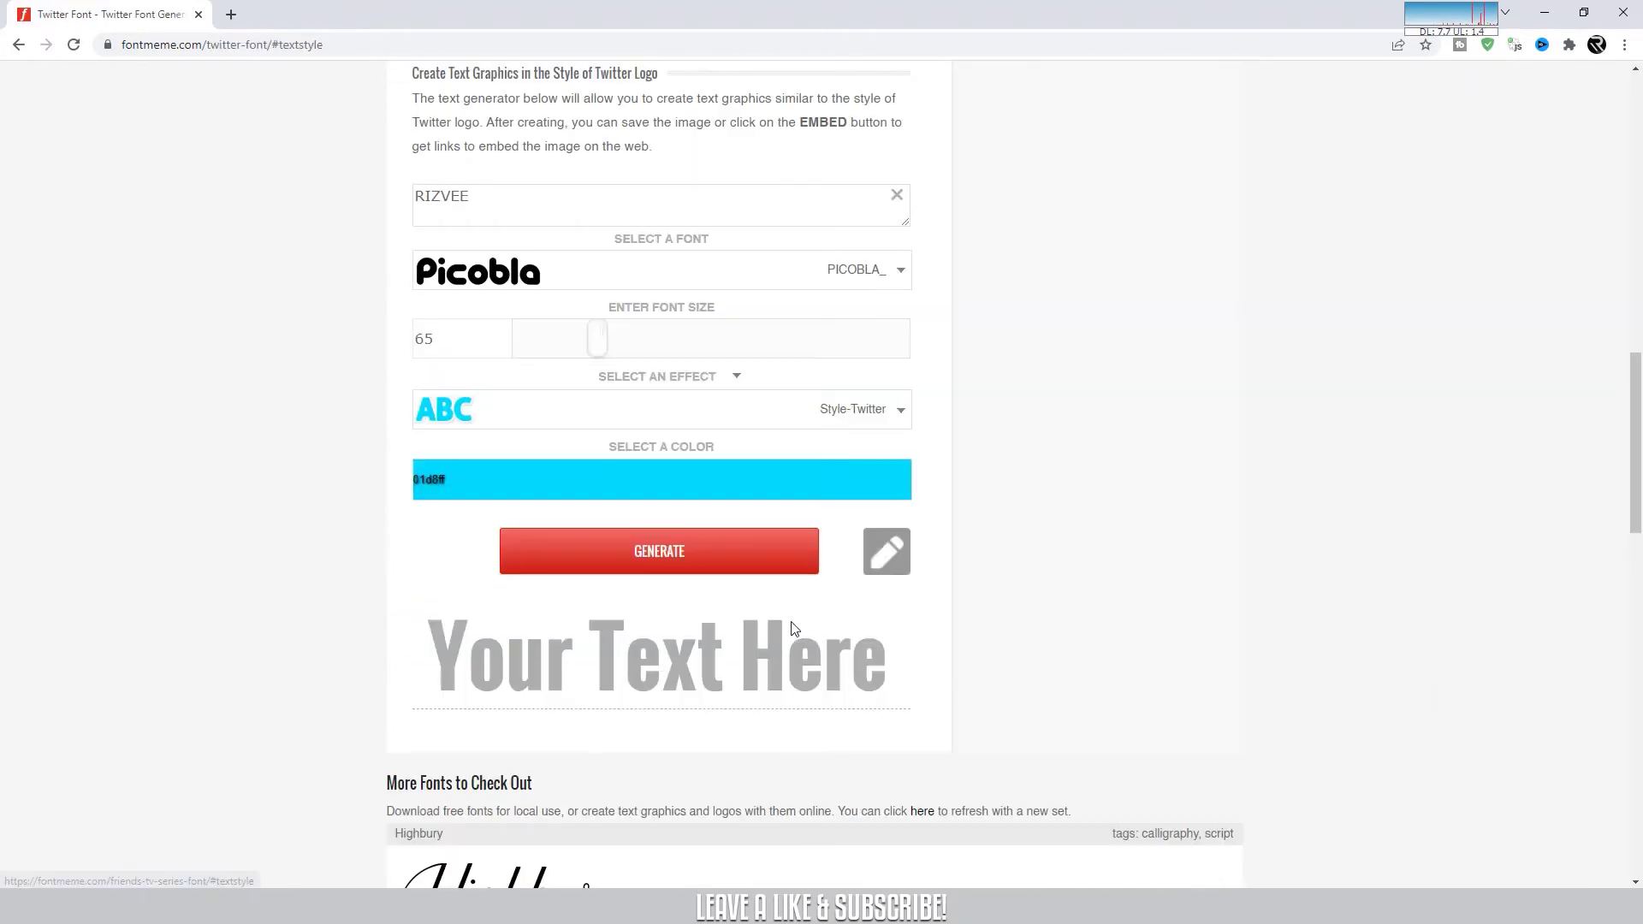
# Generate a Twitter style text graphic from the name already entered and look over the result.
pyautogui.moveTo(495, 203); pyautogui.dragTo(387, 209)
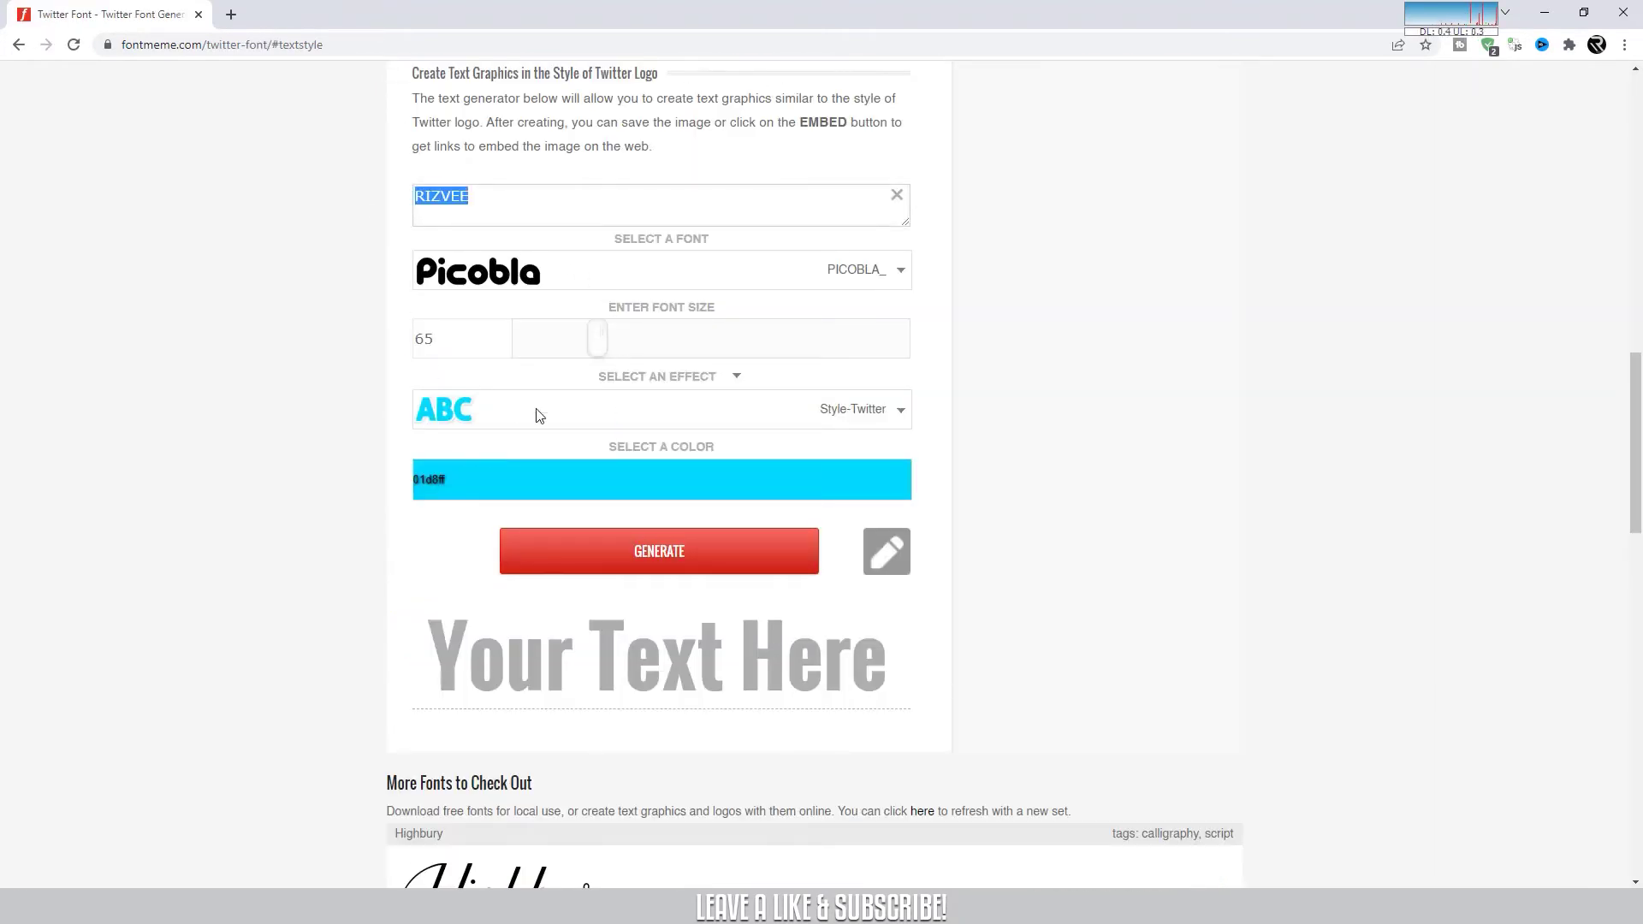
pyautogui.click(642, 567)
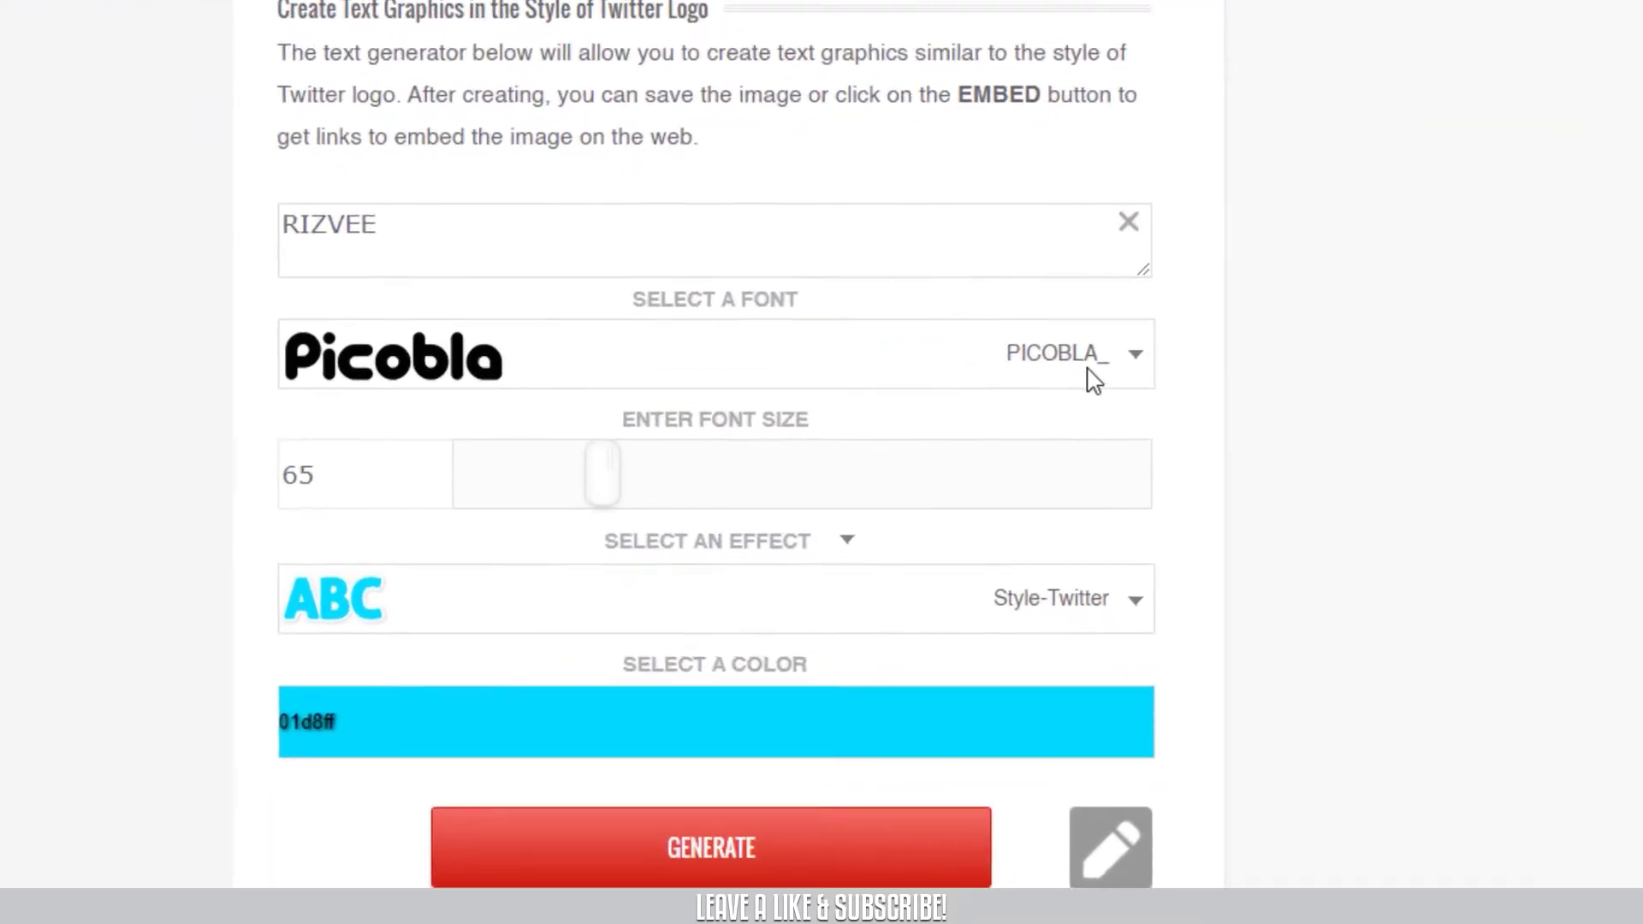
pyautogui.scroll(-9, 955, 873)
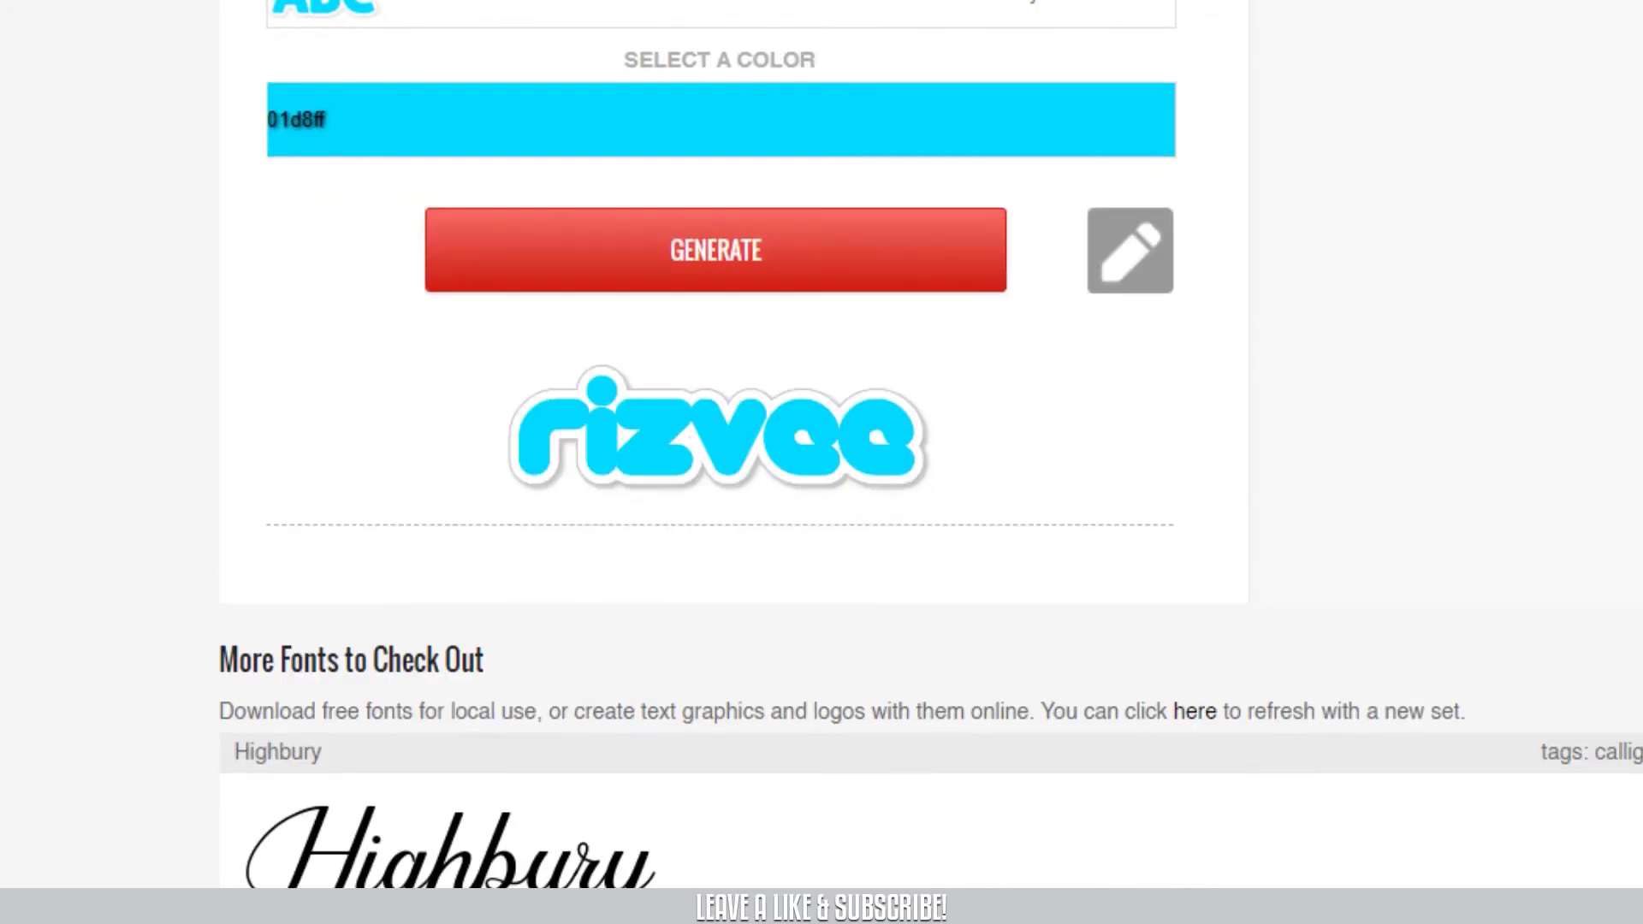
pyautogui.scroll(6, 808, 726)
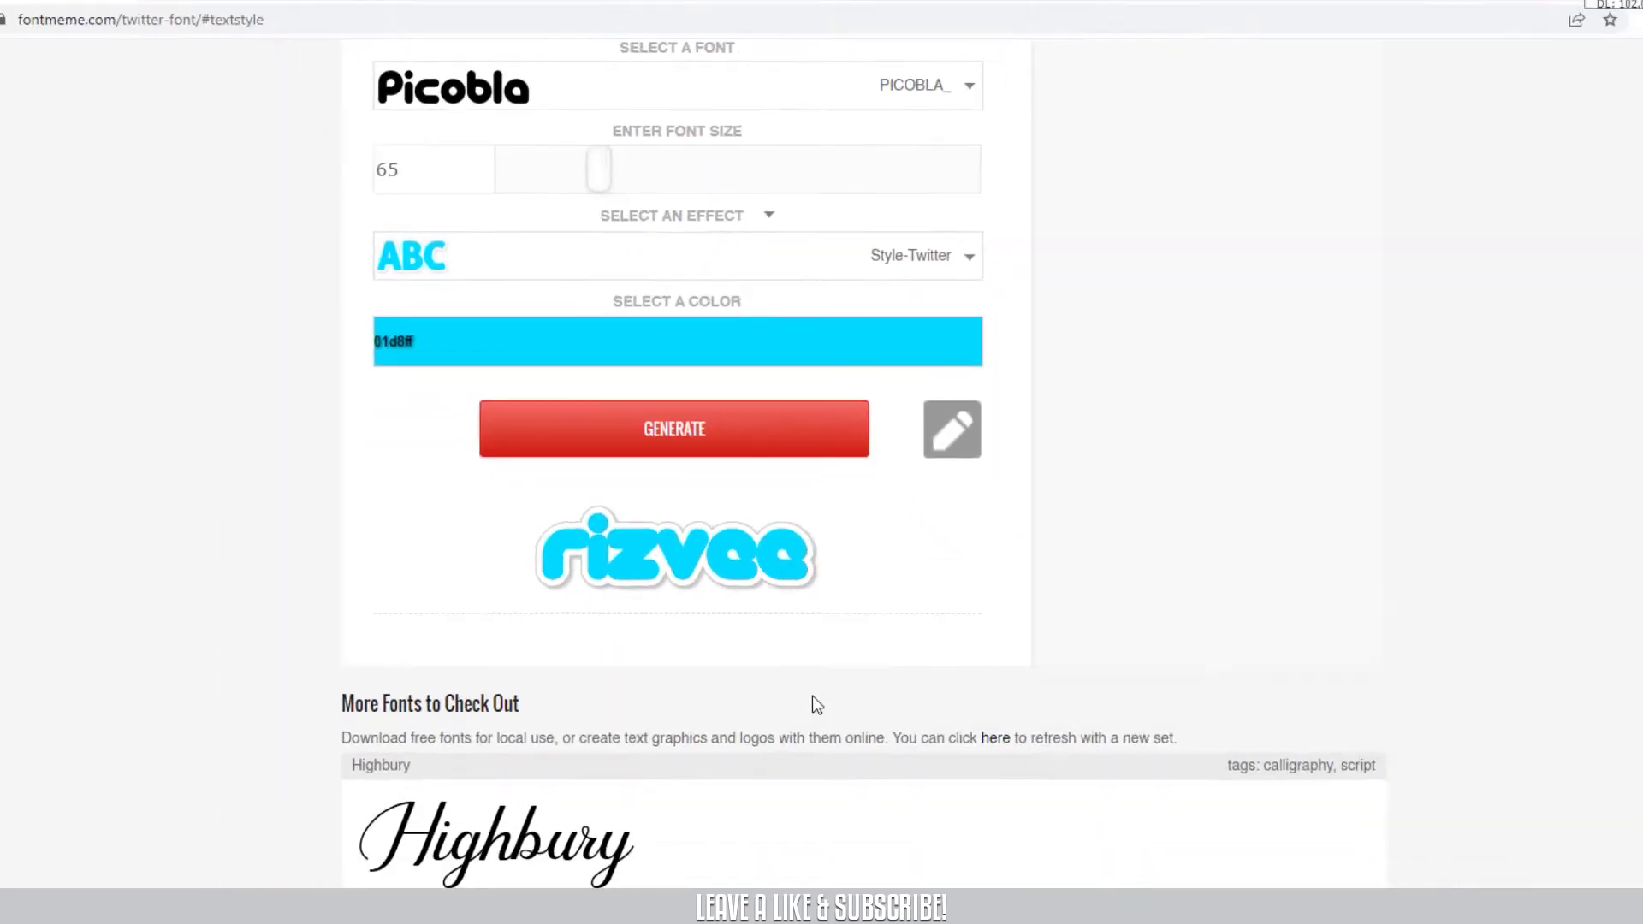
# Open Font Meme's Font Collection and look over the free fonts and font tags.
pyautogui.scroll(4, 787, 685)
pyautogui.scroll(10, 704, 496)
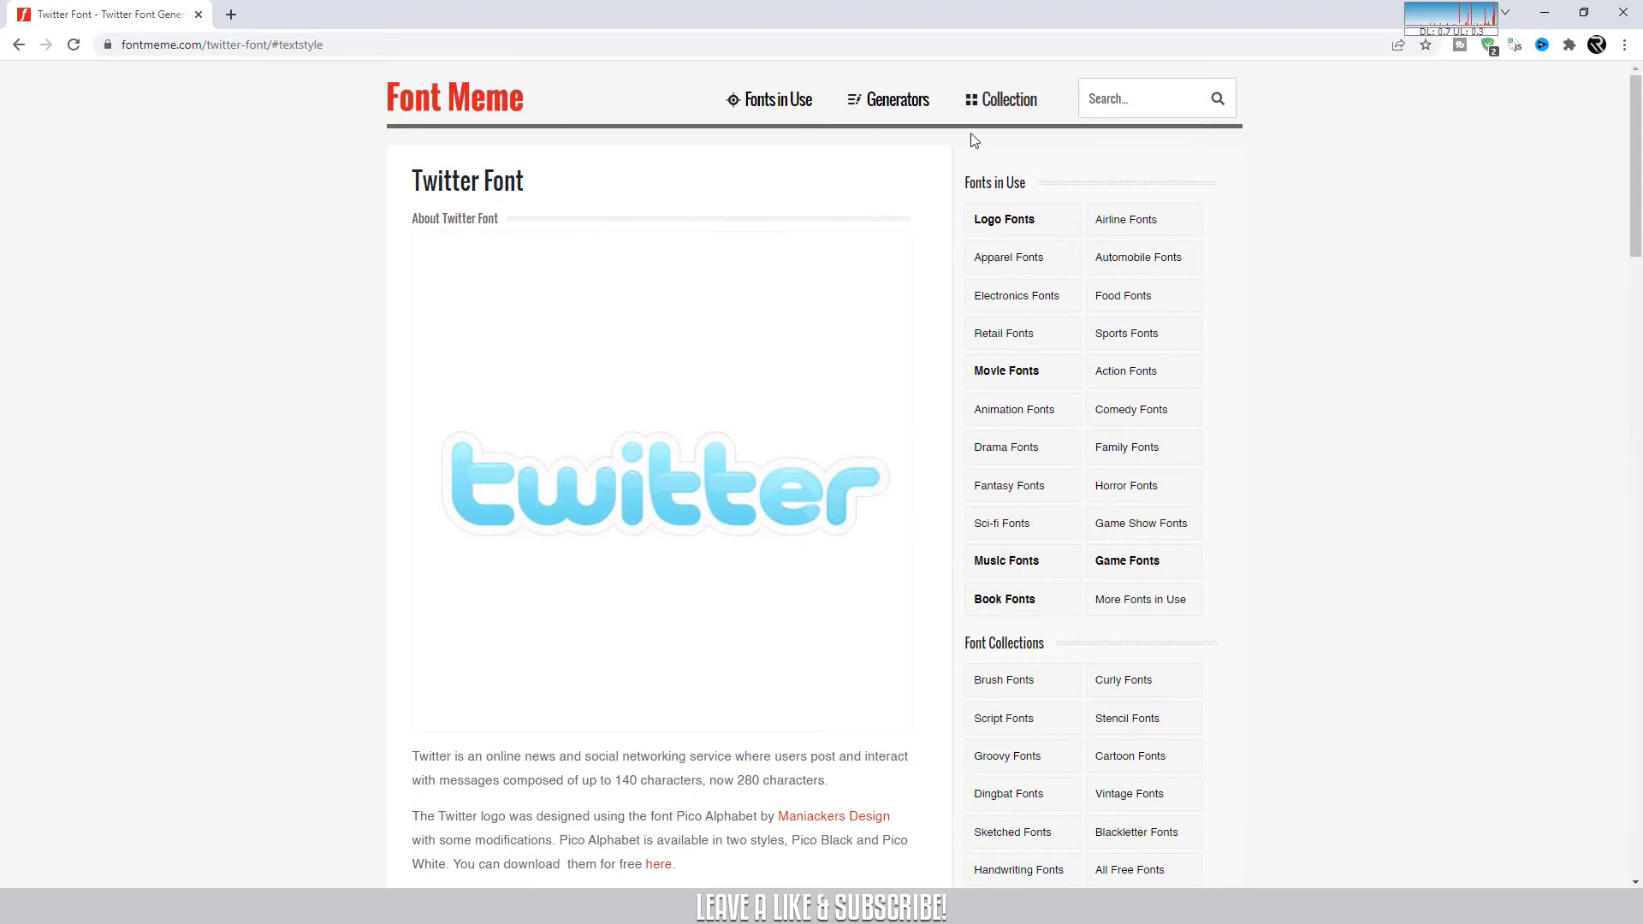
pyautogui.click(1016, 110)
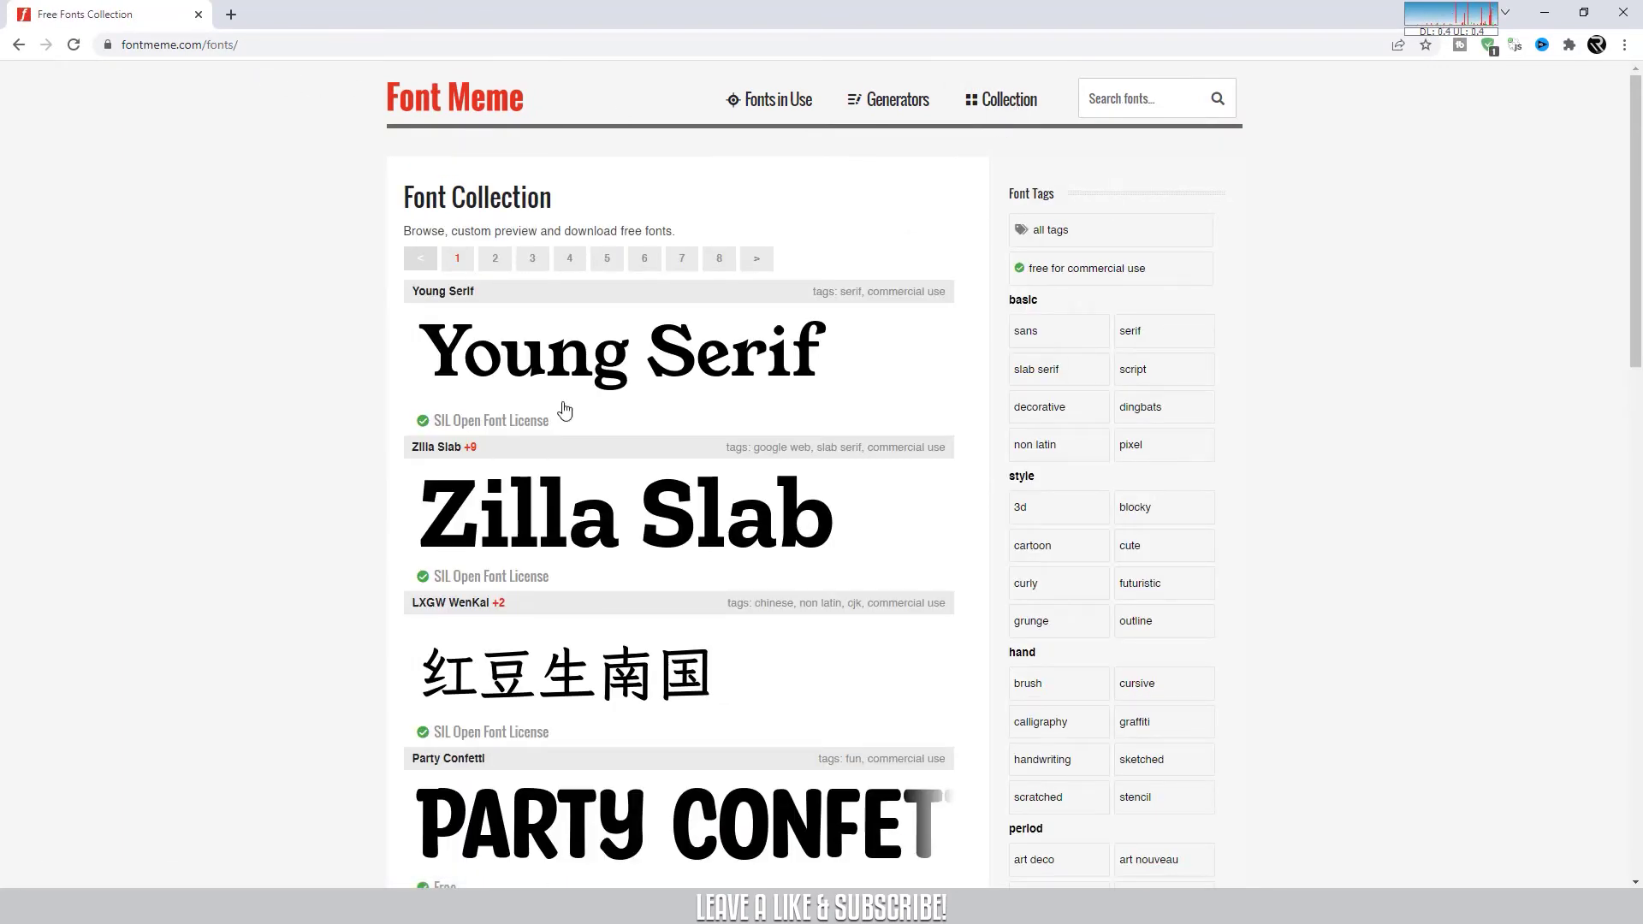
pyautogui.scroll(-2, 631, 453)
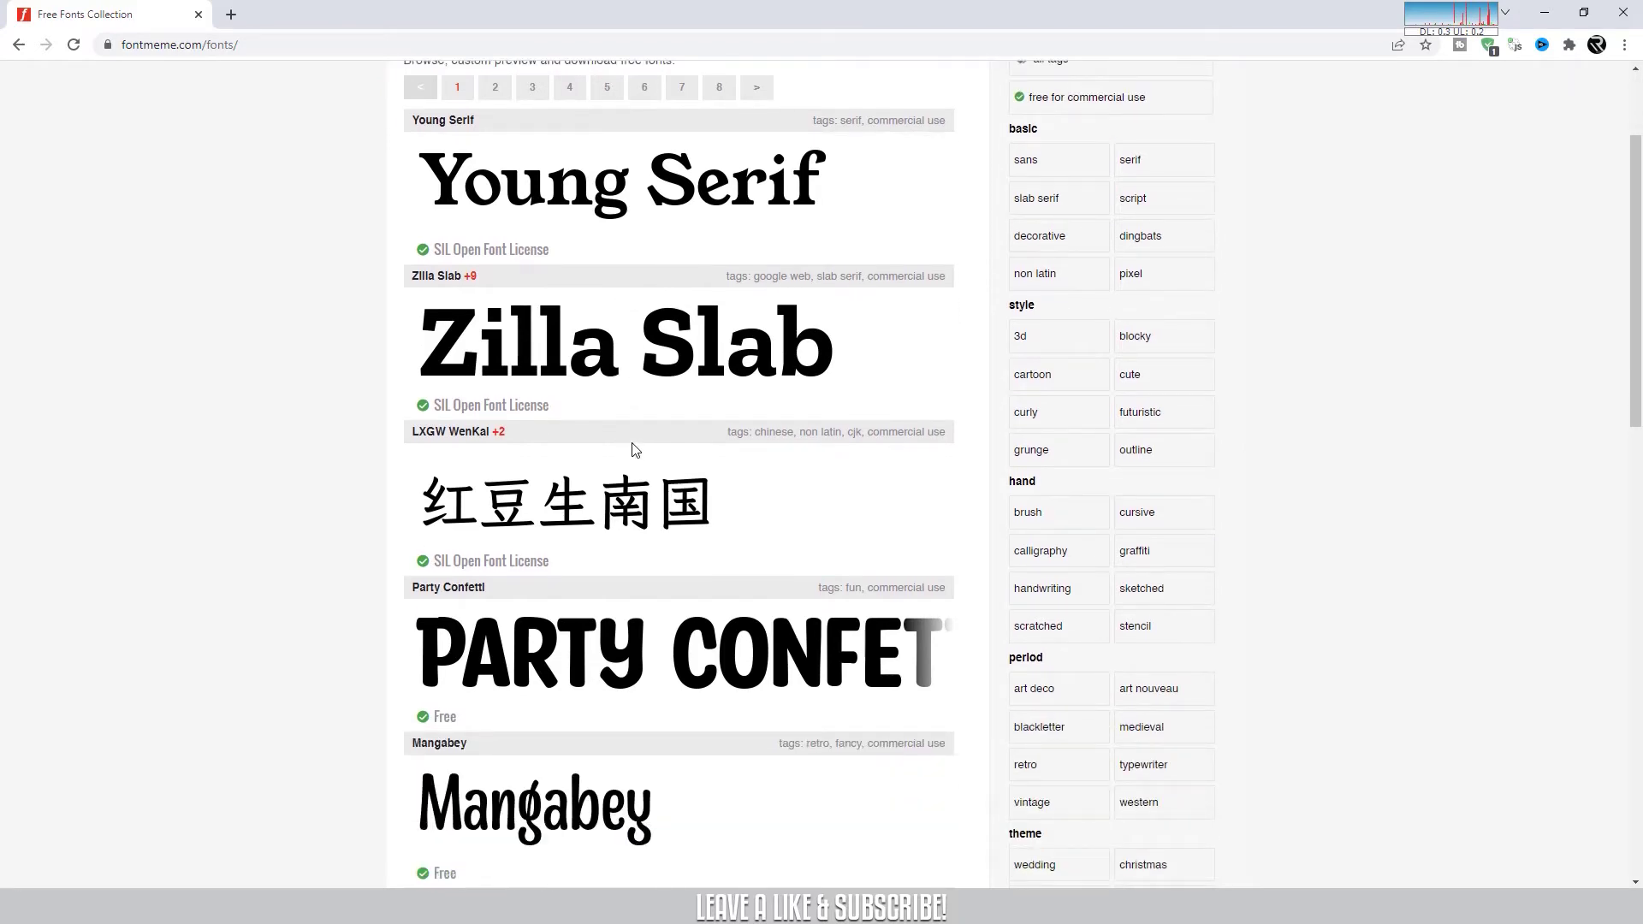
pyautogui.scroll(2, 667, 637)
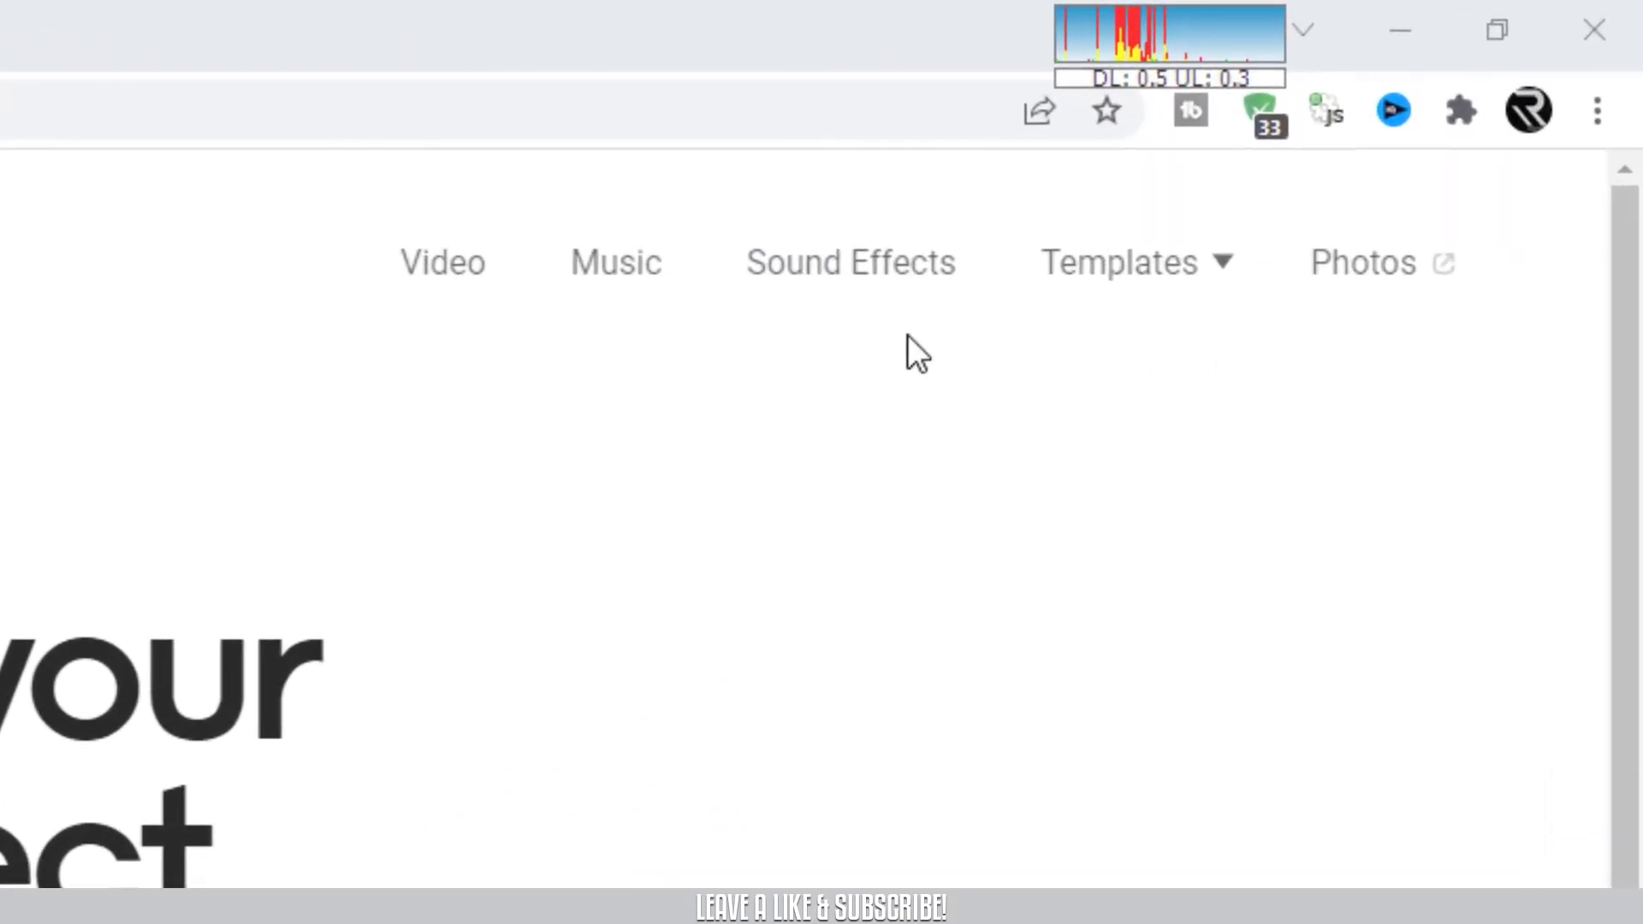
# Open Mixkit's Video section and look over the free stock footage.
pyautogui.click(447, 282)
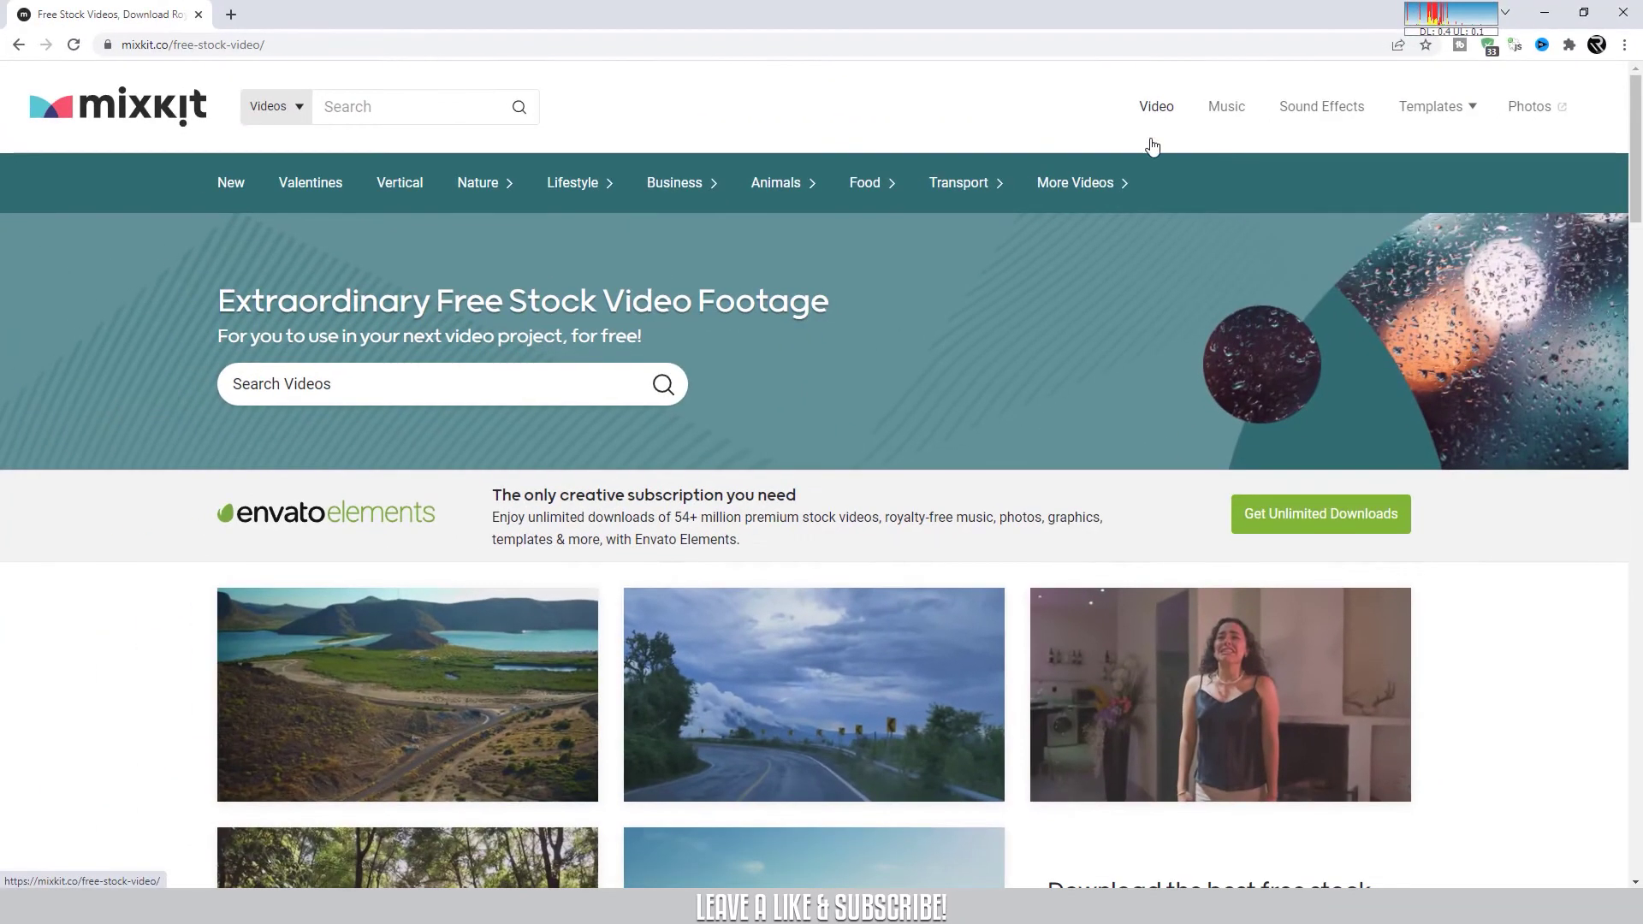
pyautogui.scroll(-4, 1019, 368)
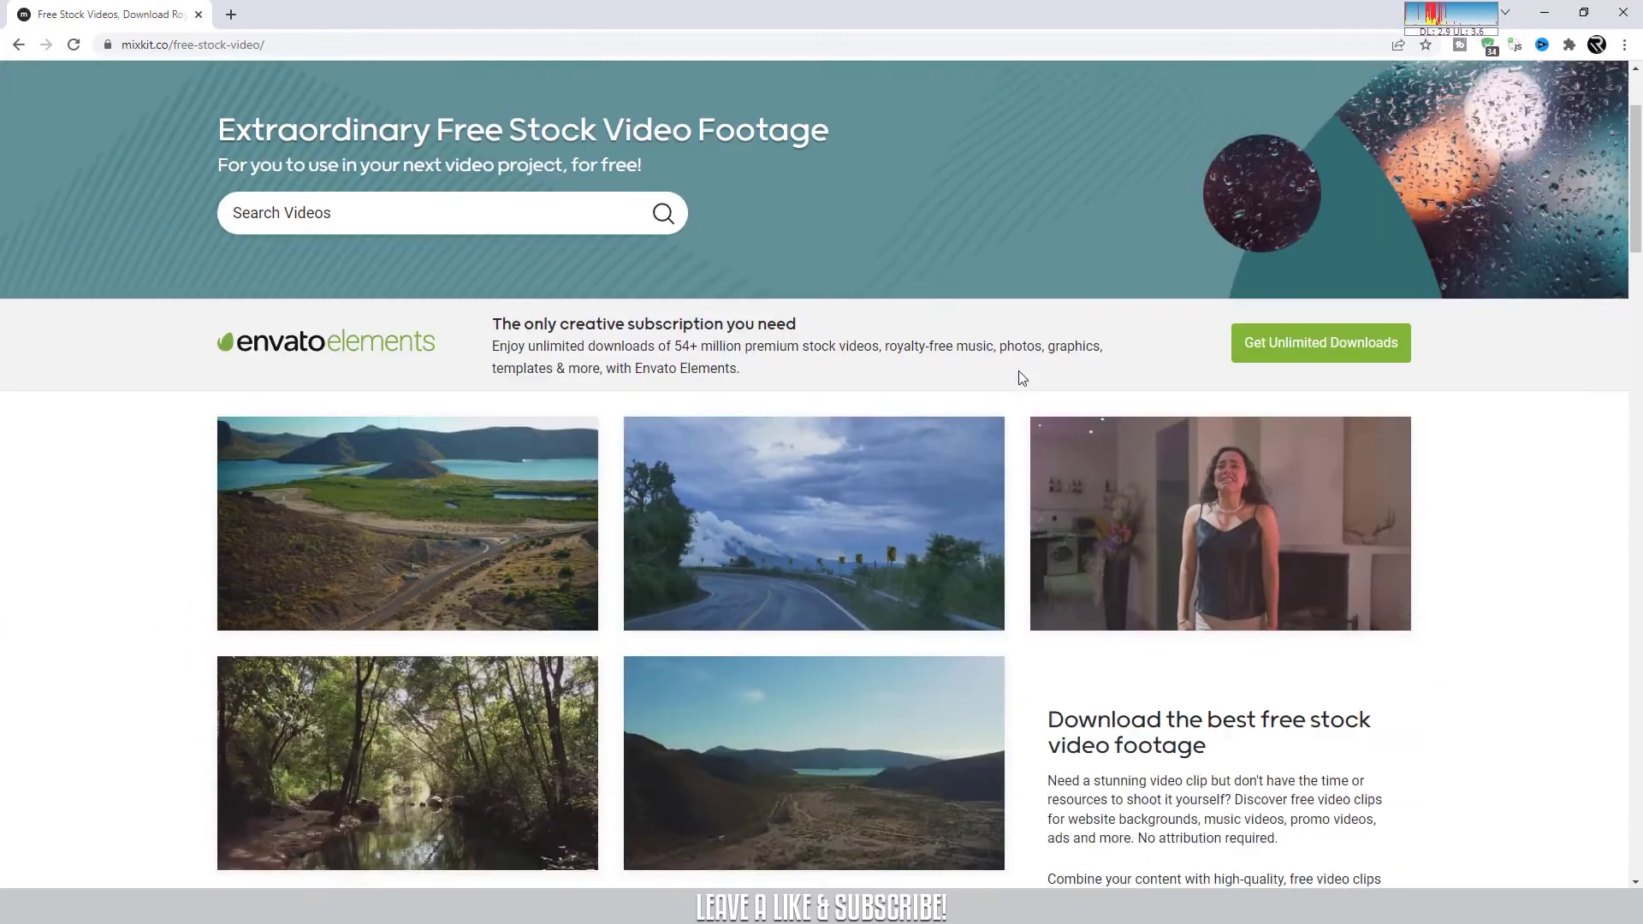
pyautogui.scroll(4, 922, 437)
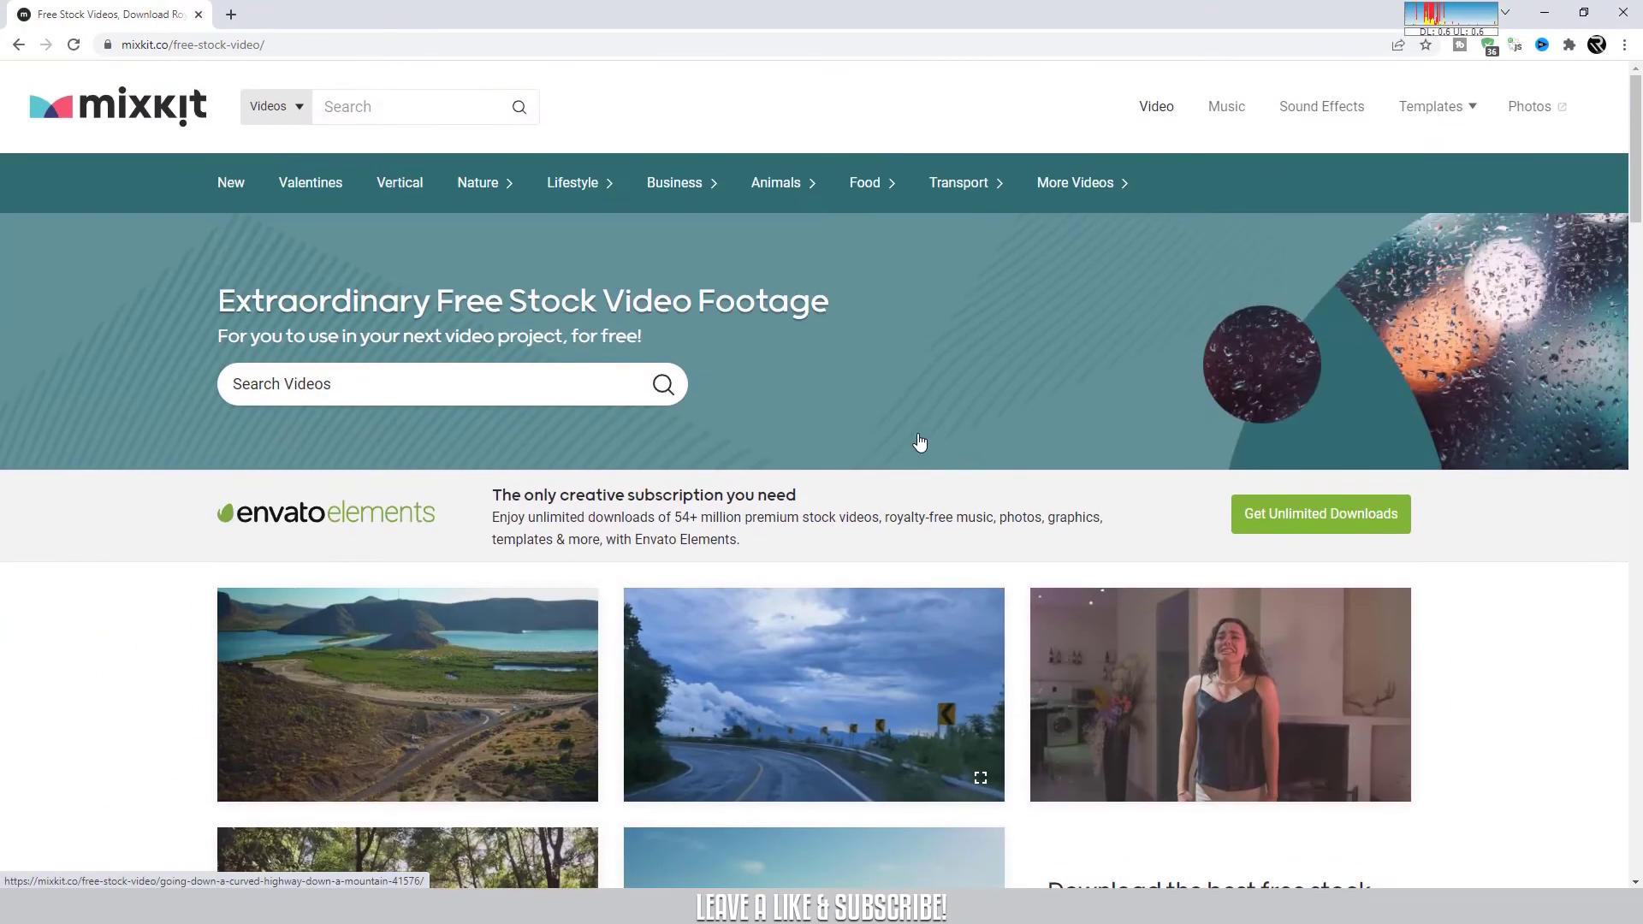